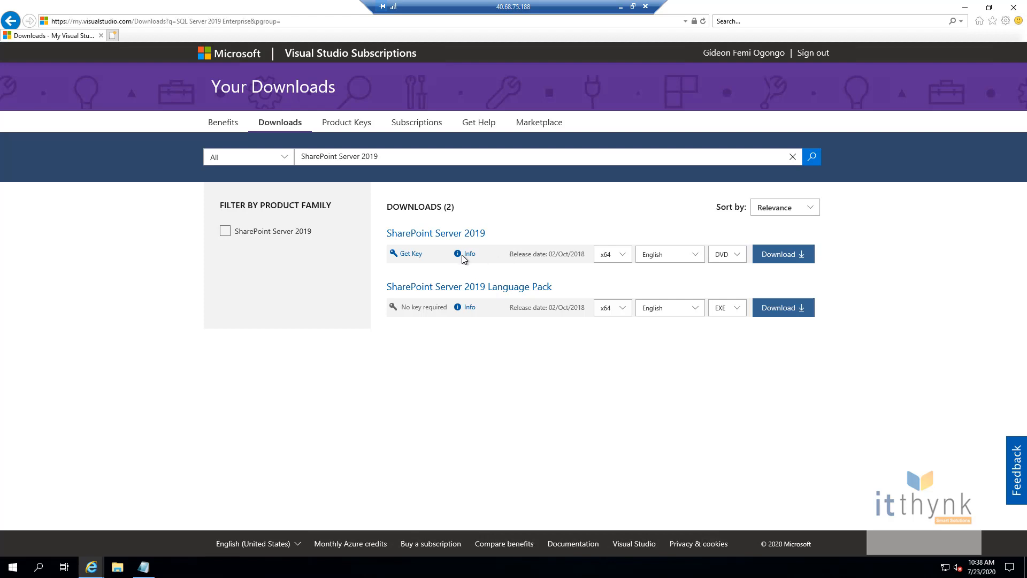
# Close the browser and its downloads list, and mount the en_sql_server_2019_enterprise ISO from the Downloads folder
pyautogui.click(1014, 7)
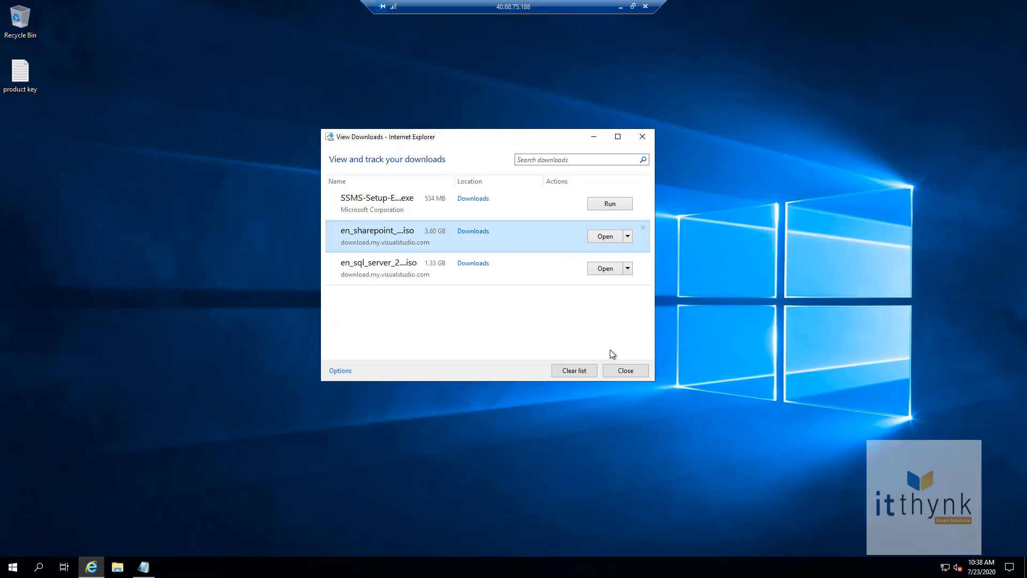
pyautogui.click(624, 370)
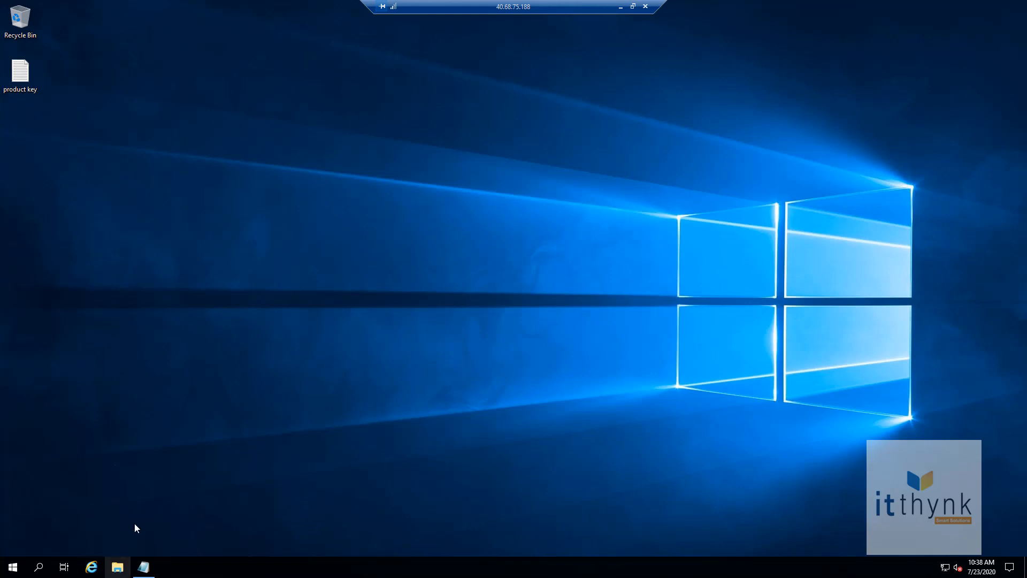
pyautogui.click(117, 566)
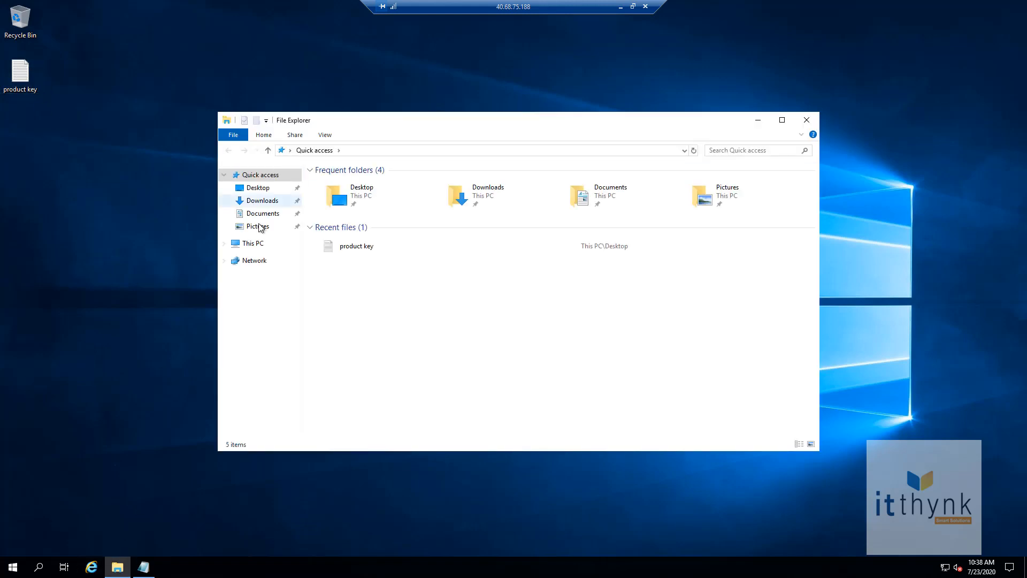
pyautogui.click(252, 243)
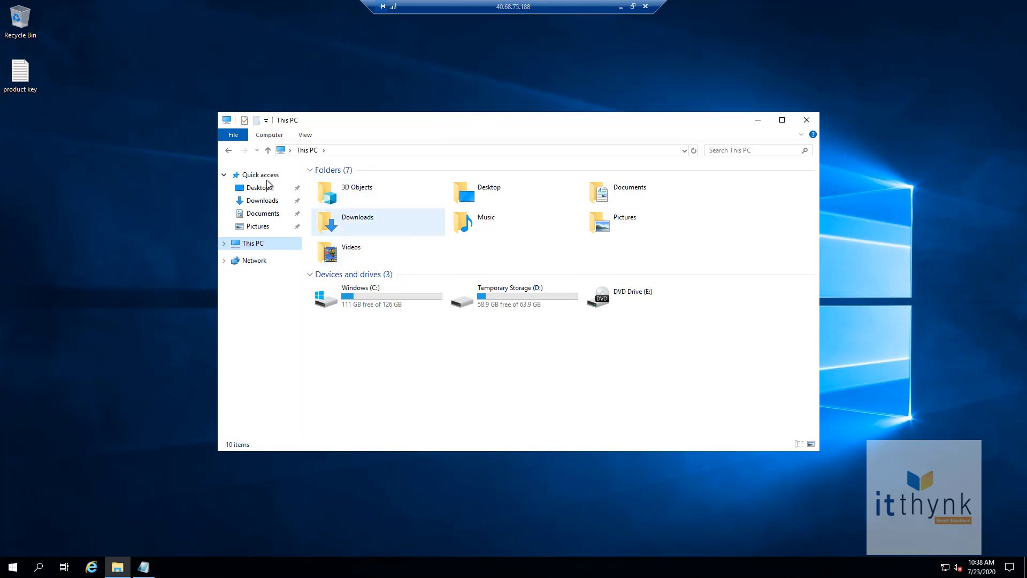
pyautogui.click(266, 201)
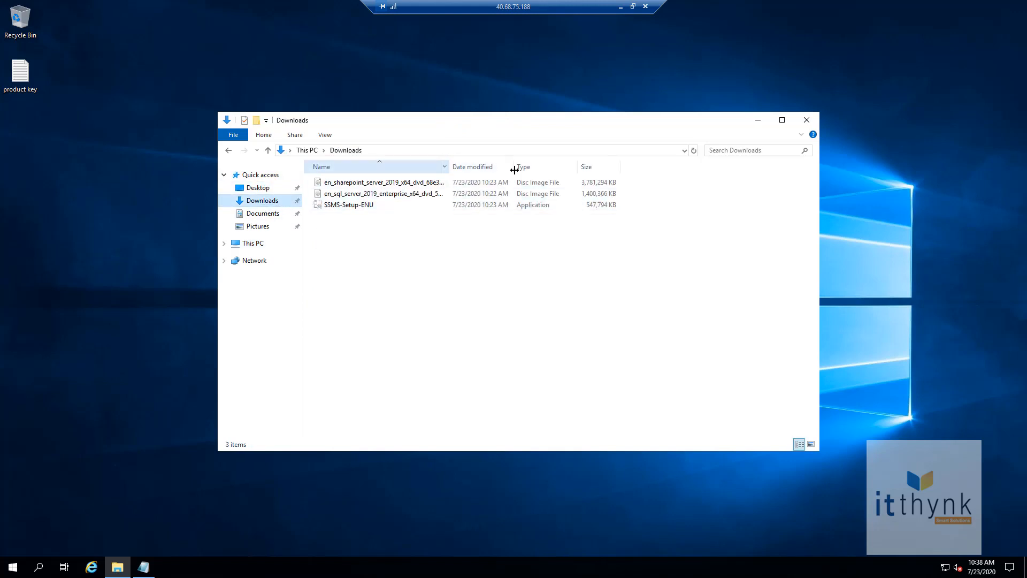
pyautogui.moveTo(514, 170); pyautogui.dragTo(549, 170)
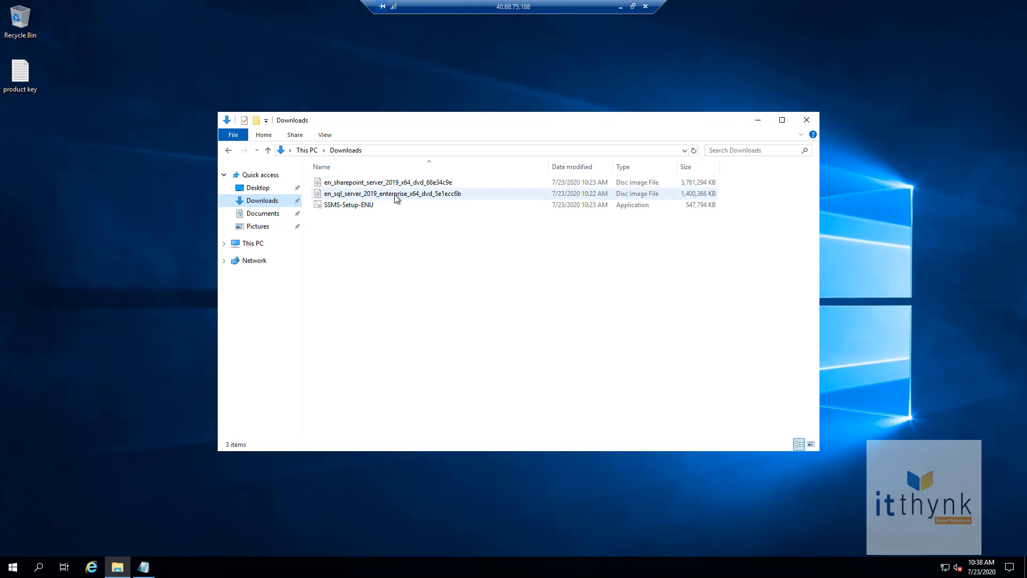
pyautogui.doubleClick(397, 195)
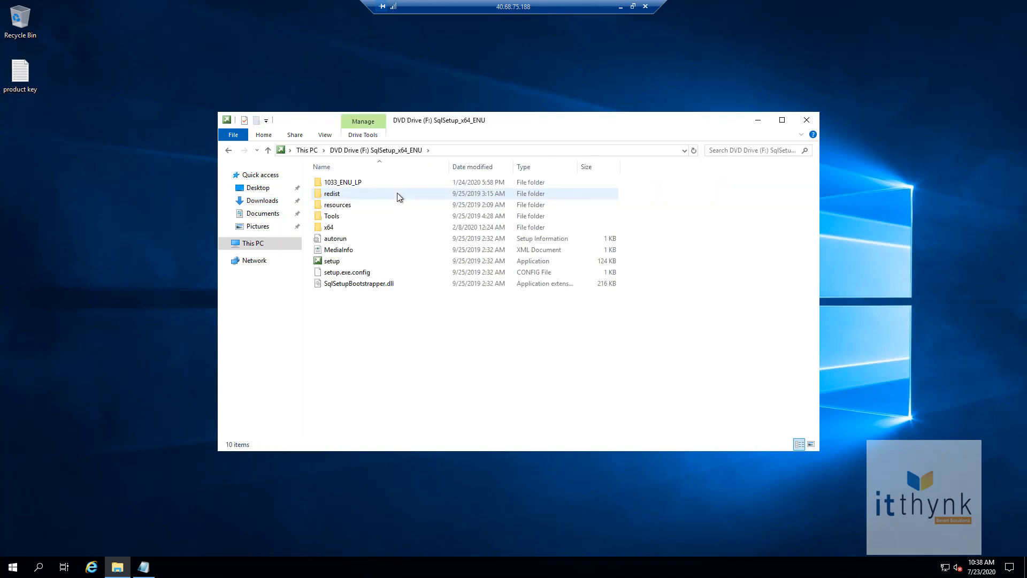
# Run setup from the mounted SQL Server disc and show the Installation options, moving the Installation Center window over File Explorer
pyautogui.click(347, 263)
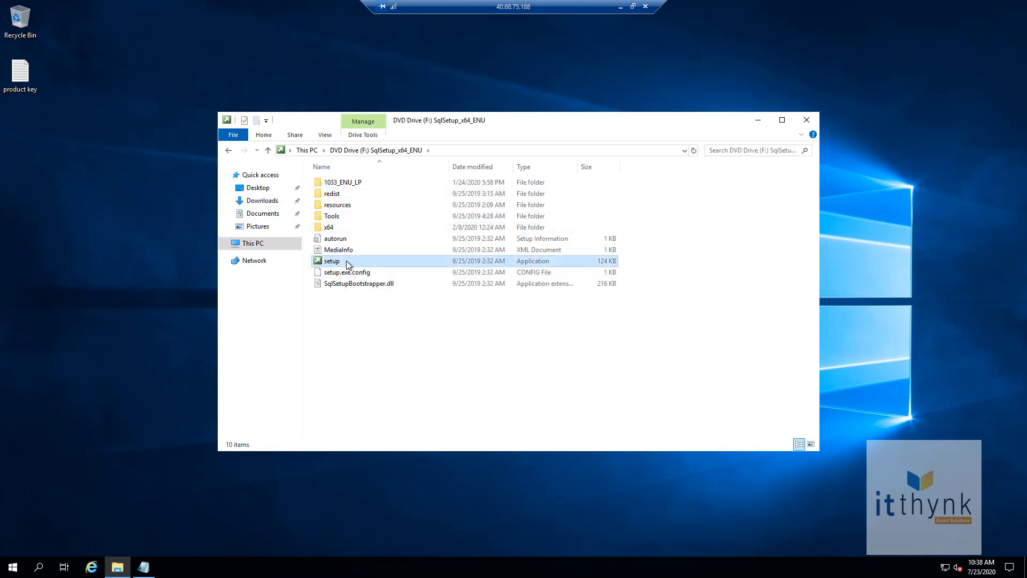
pyautogui.doubleClick(347, 262)
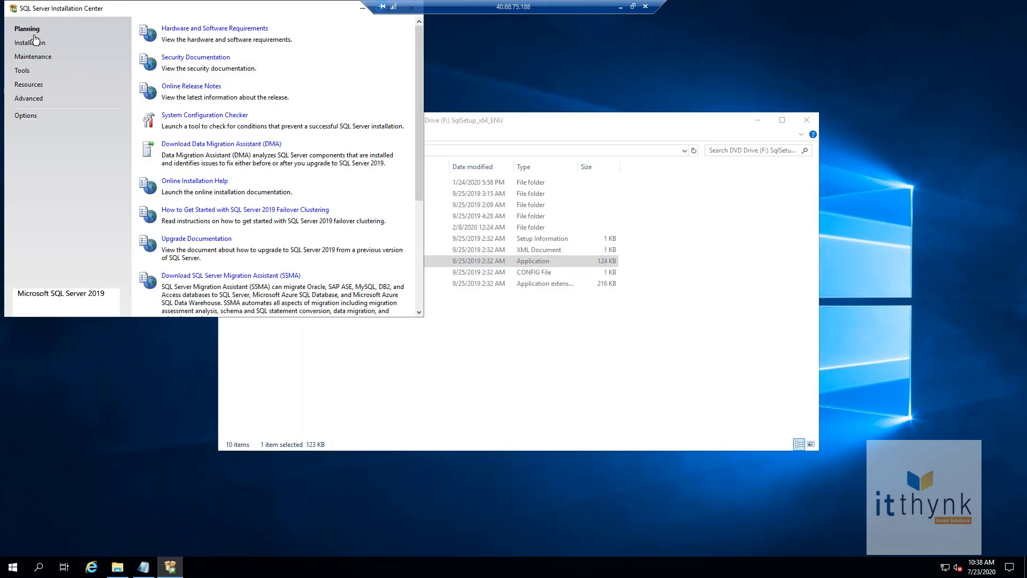
pyautogui.click(34, 42)
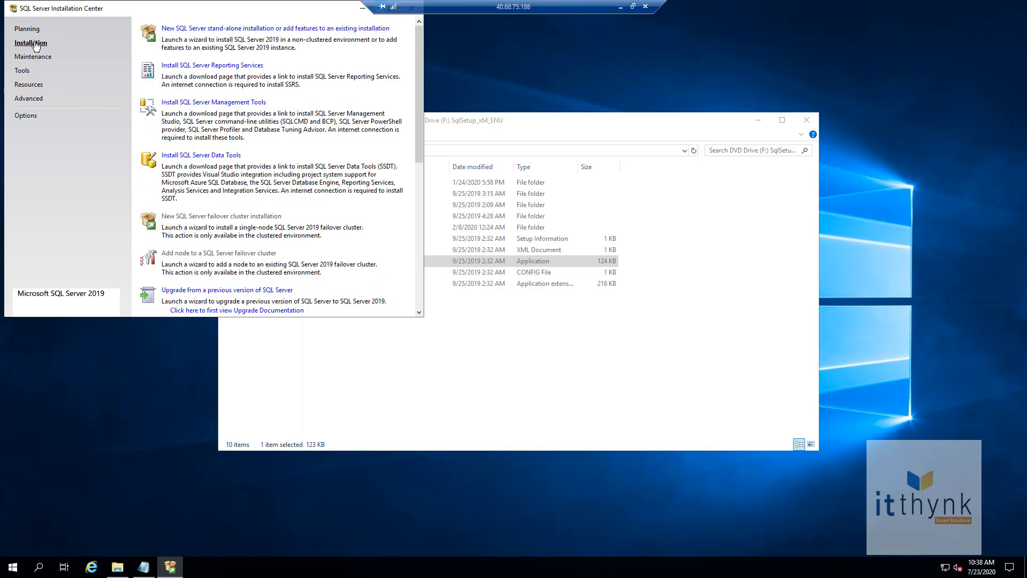
pyautogui.moveTo(109, 14); pyautogui.dragTo(504, 138)
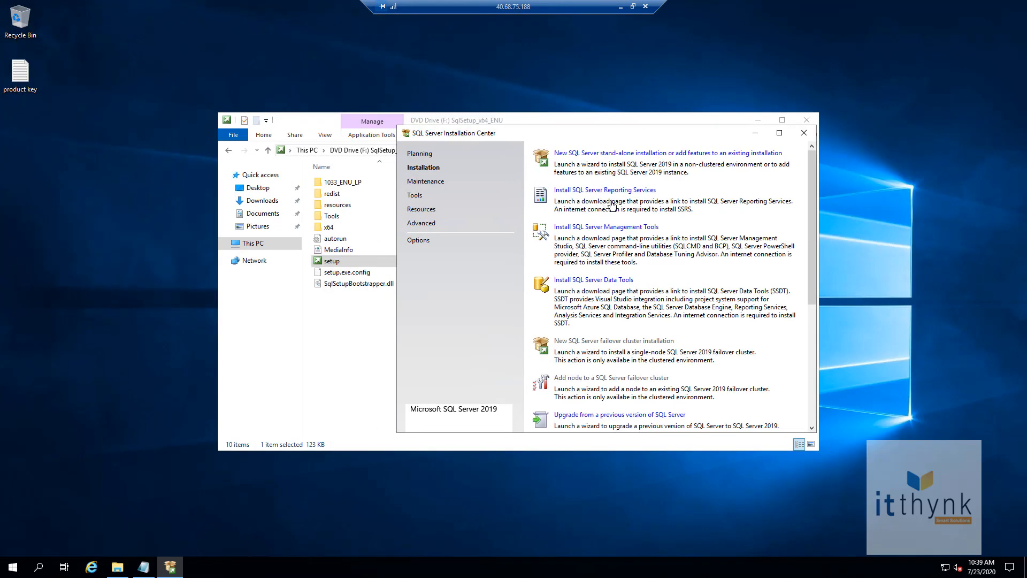
pyautogui.click(420, 154)
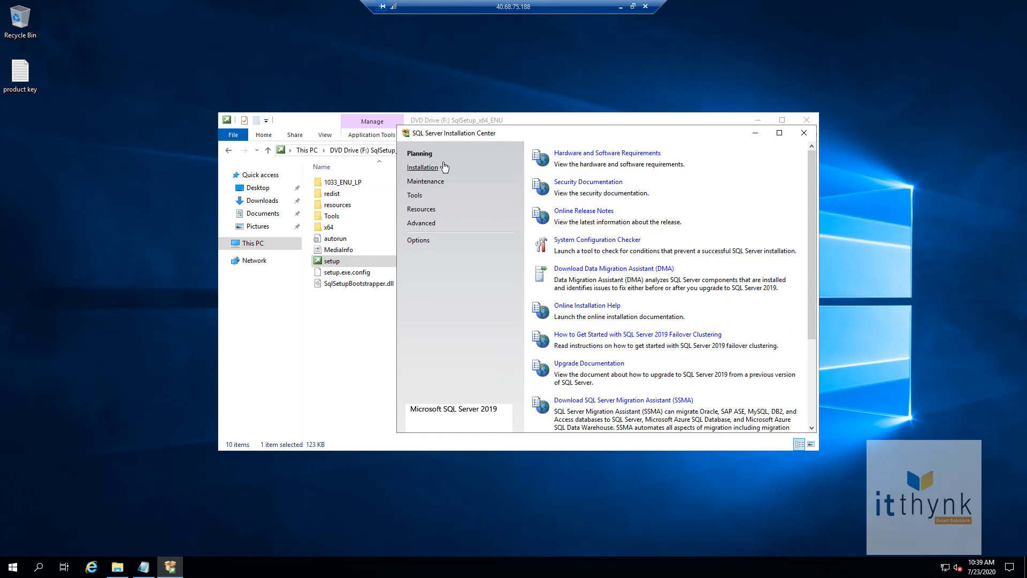
pyautogui.click(428, 168)
pyautogui.click(439, 183)
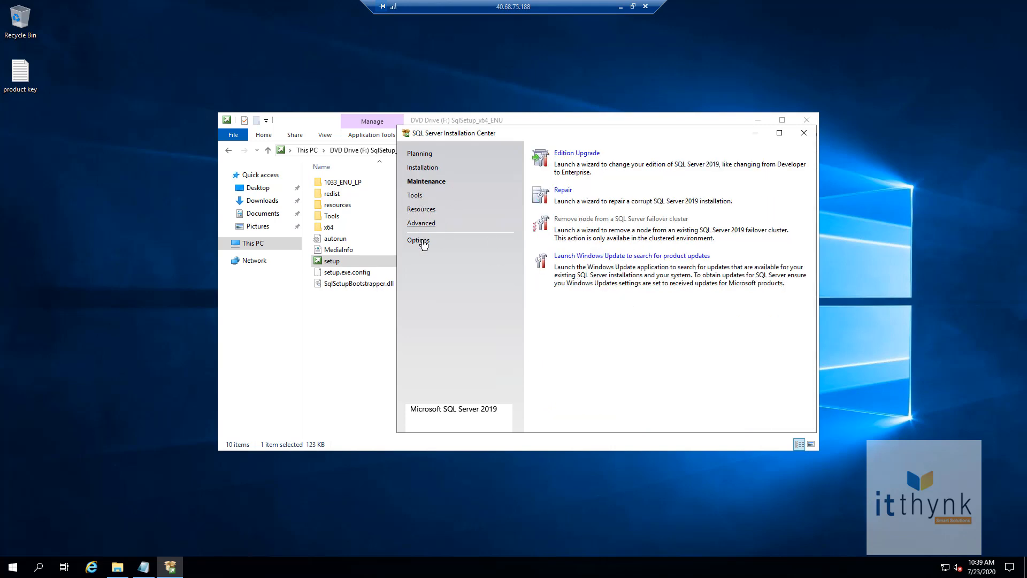
# Start a new SQL Server stand-alone installation, keep the prefilled product key and accept the license terms
pyautogui.click(421, 169)
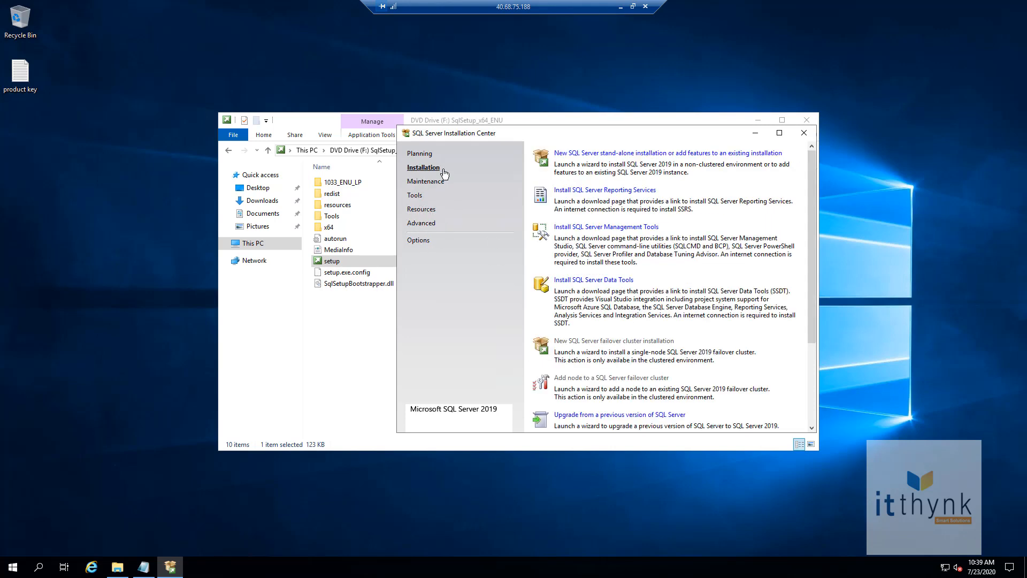
pyautogui.click(638, 155)
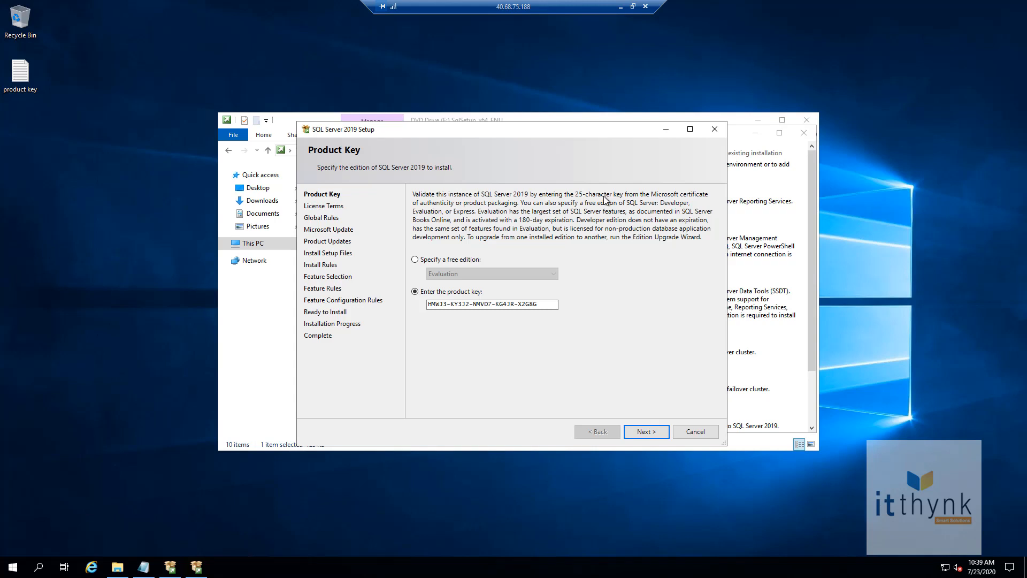
pyautogui.click(645, 433)
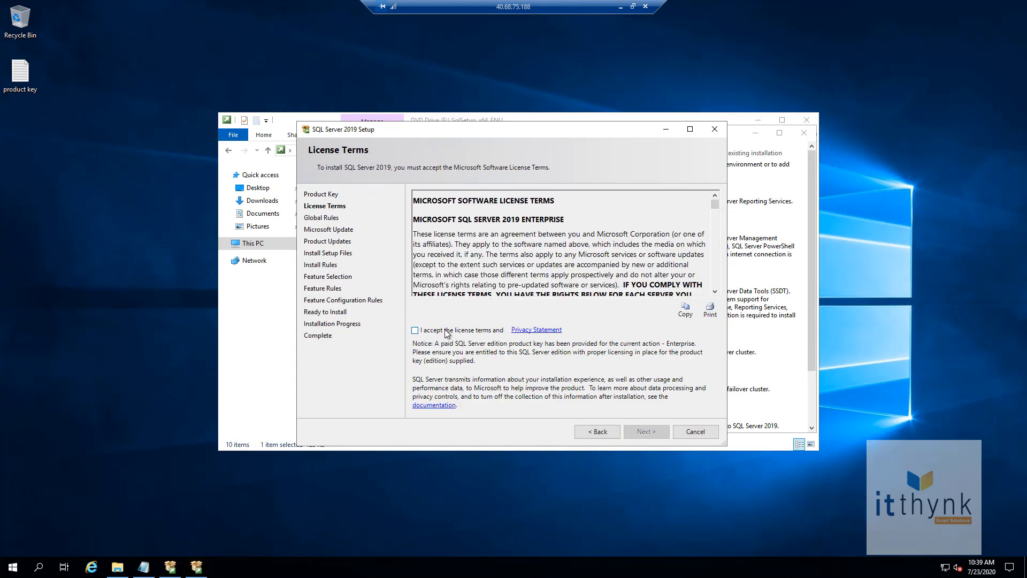
pyautogui.click(446, 330)
pyautogui.click(649, 431)
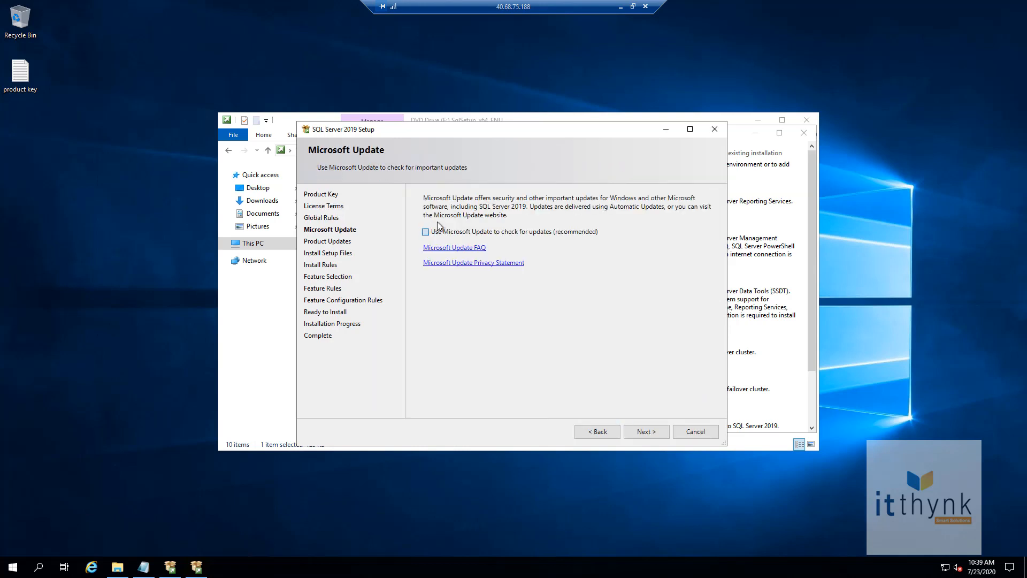
# Proceed without Microsoft Update checks, minimize the background windows and show the details of the install rules
pyautogui.click(646, 431)
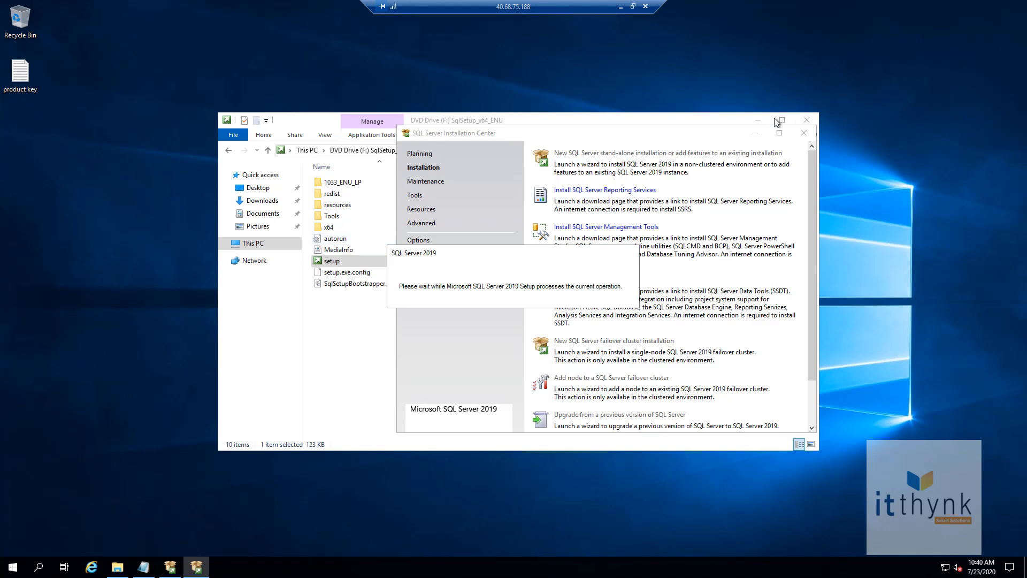
pyautogui.click(759, 119)
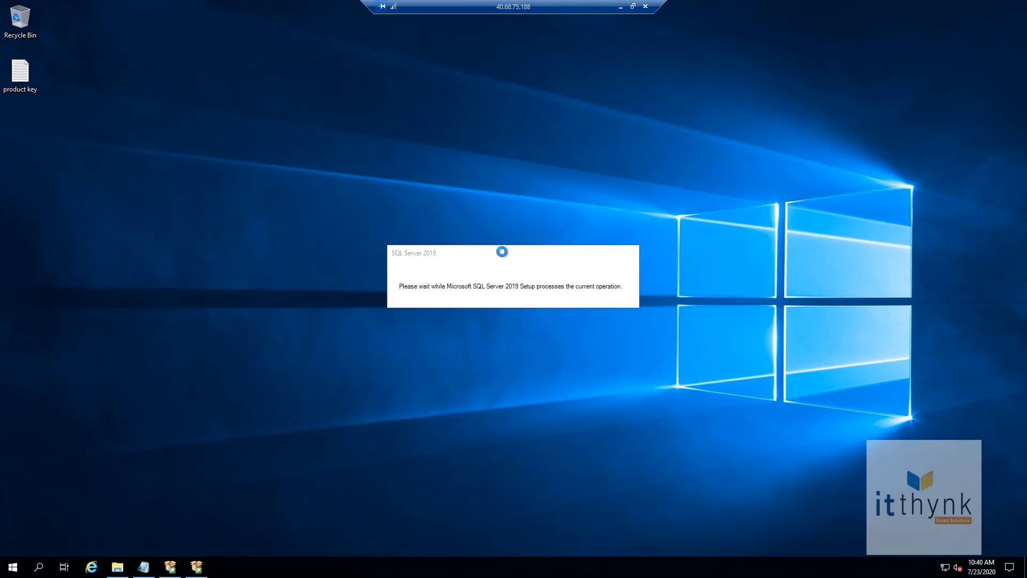
pyautogui.click(435, 228)
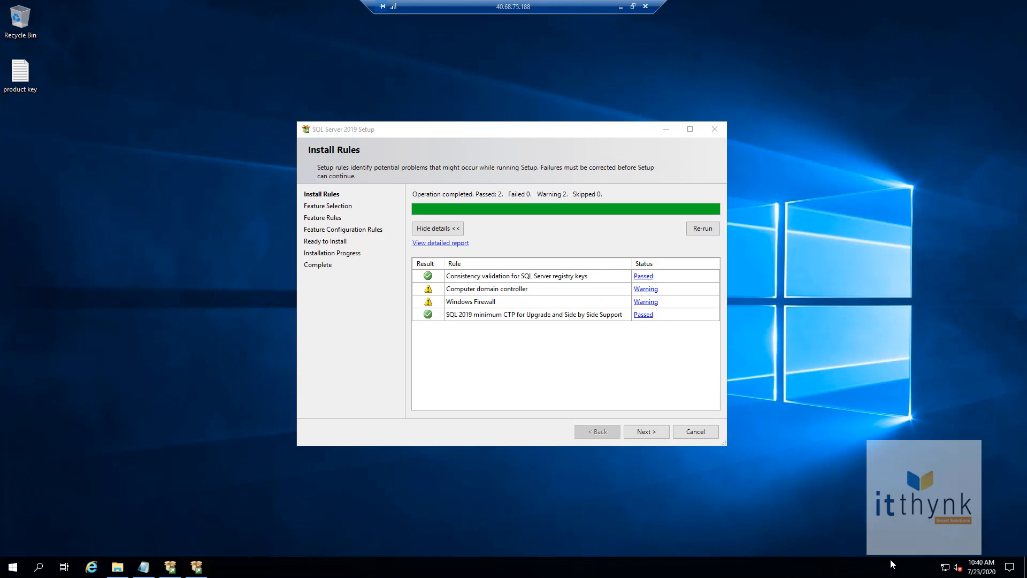
# Try turning off Windows Defender Firewall for the domain network, and close the Windows Security and Settings windows
pyautogui.rightClick(946, 567)
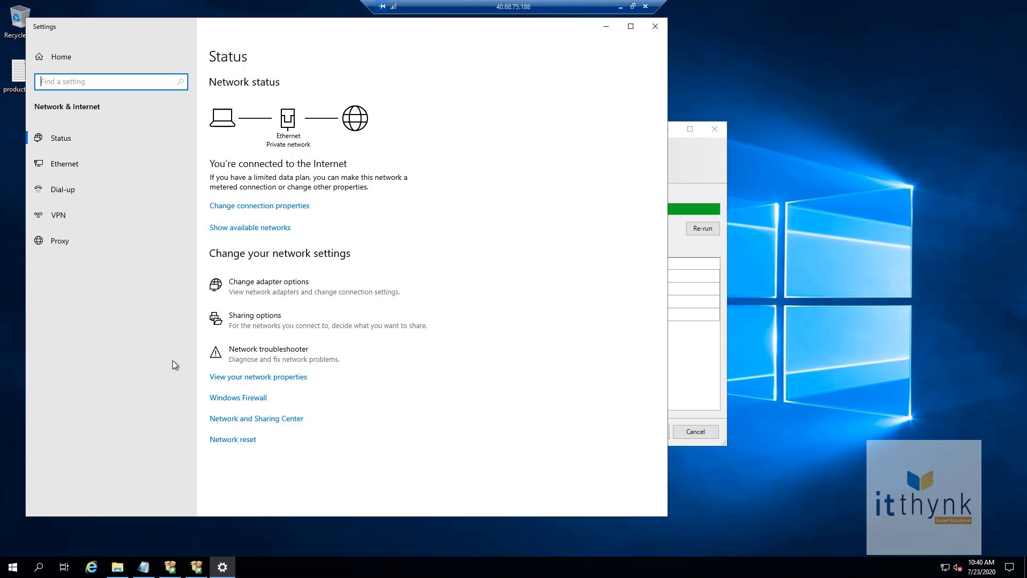
pyautogui.click(244, 397)
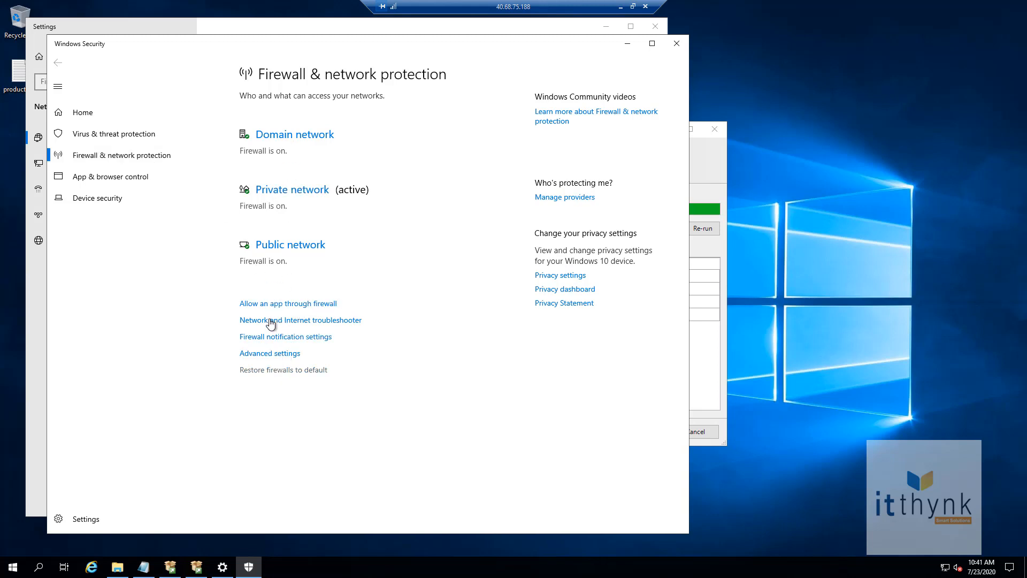
pyautogui.click(118, 157)
pyautogui.click(276, 136)
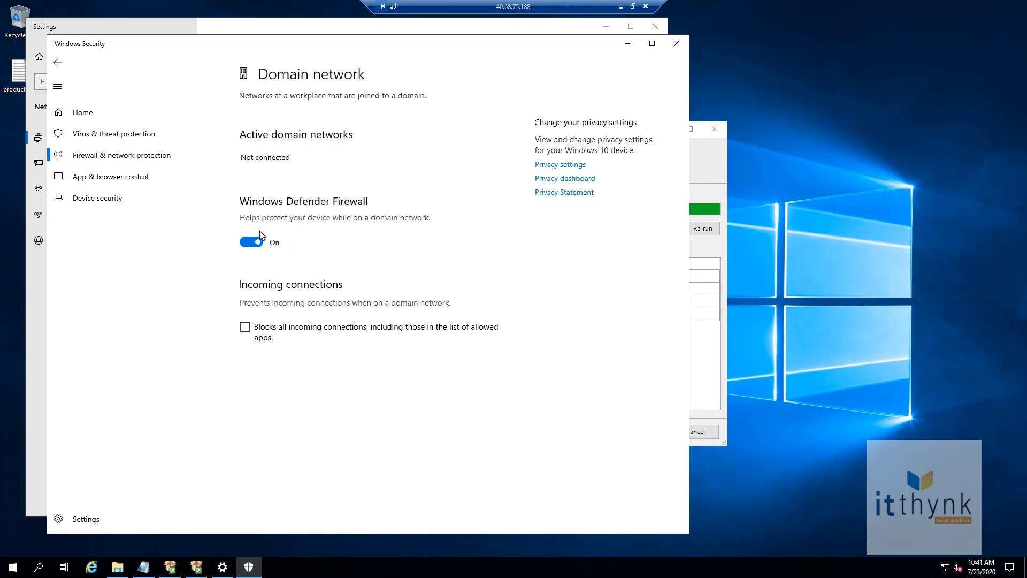
pyautogui.click(249, 242)
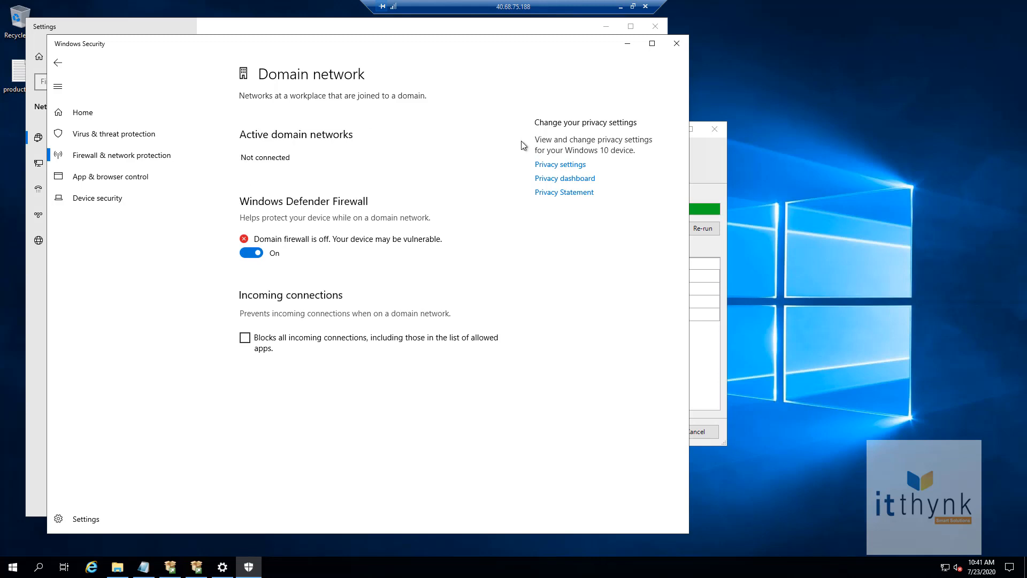
pyautogui.click(676, 44)
pyautogui.click(655, 26)
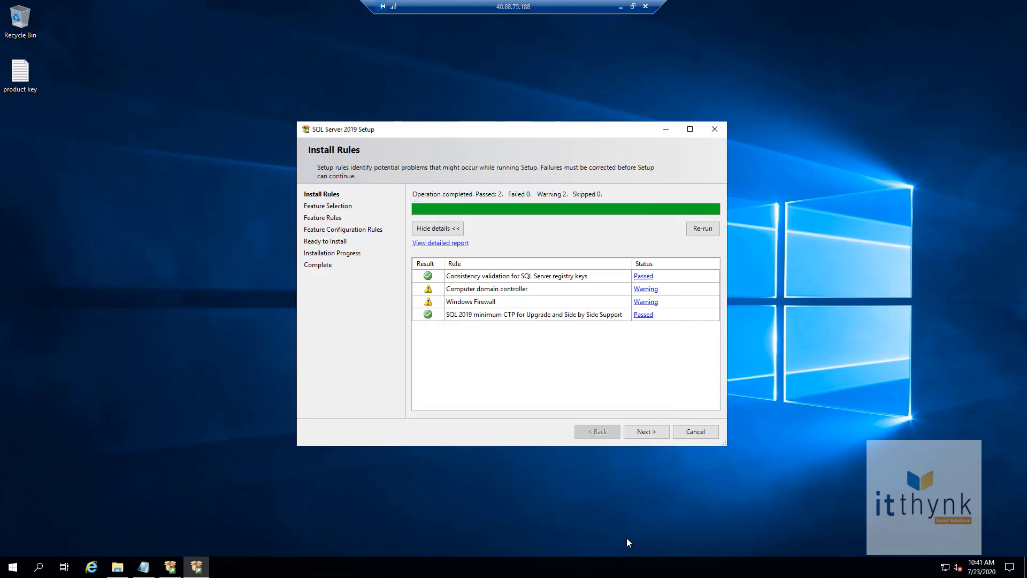
# Proceed to feature selection and select Database Engine Services, SQL Server Replication, Full-Text and Semantic Extractions for Search, and Analysis Services
pyautogui.click(649, 432)
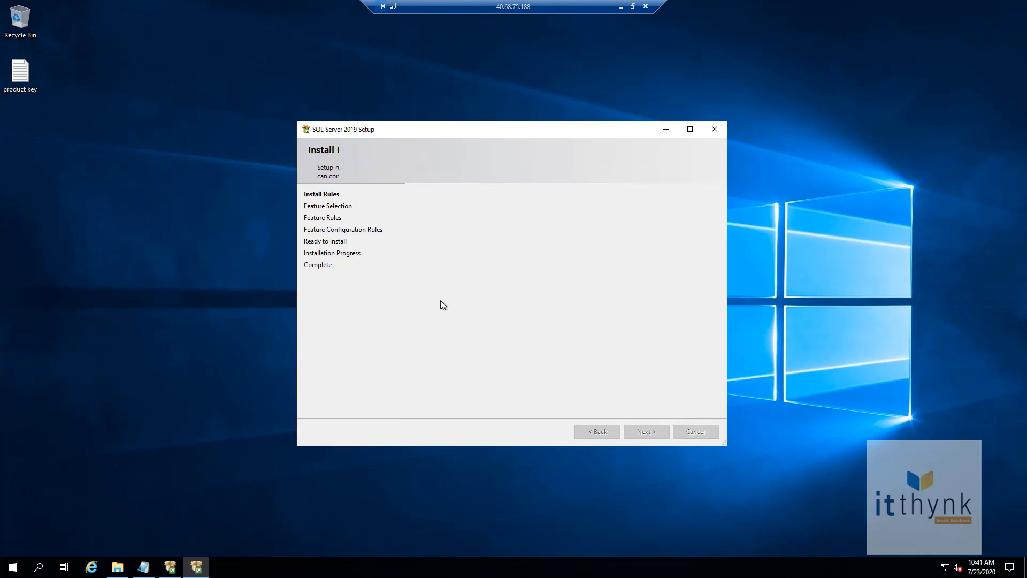
pyautogui.click(690, 130)
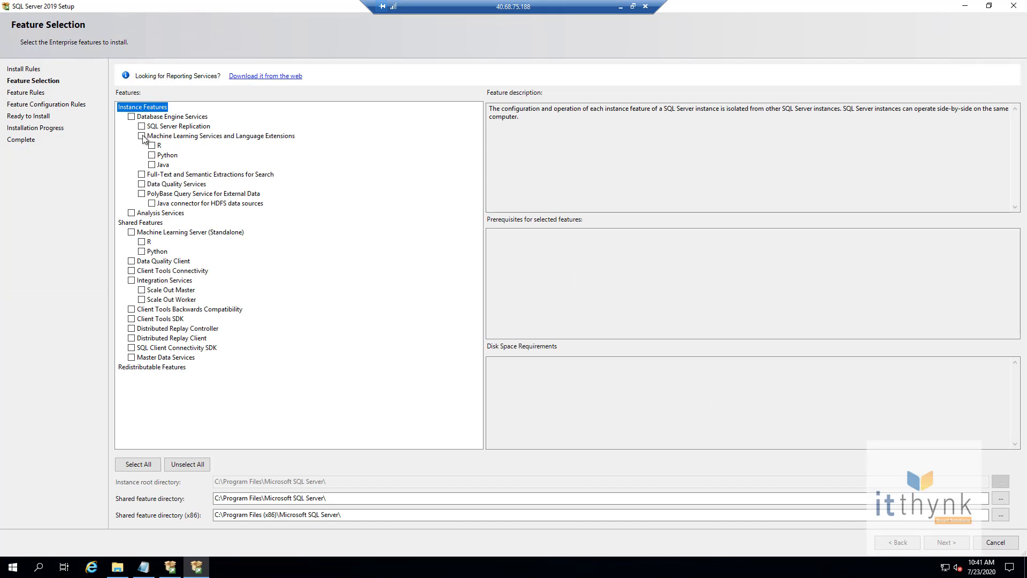
pyautogui.click(132, 117)
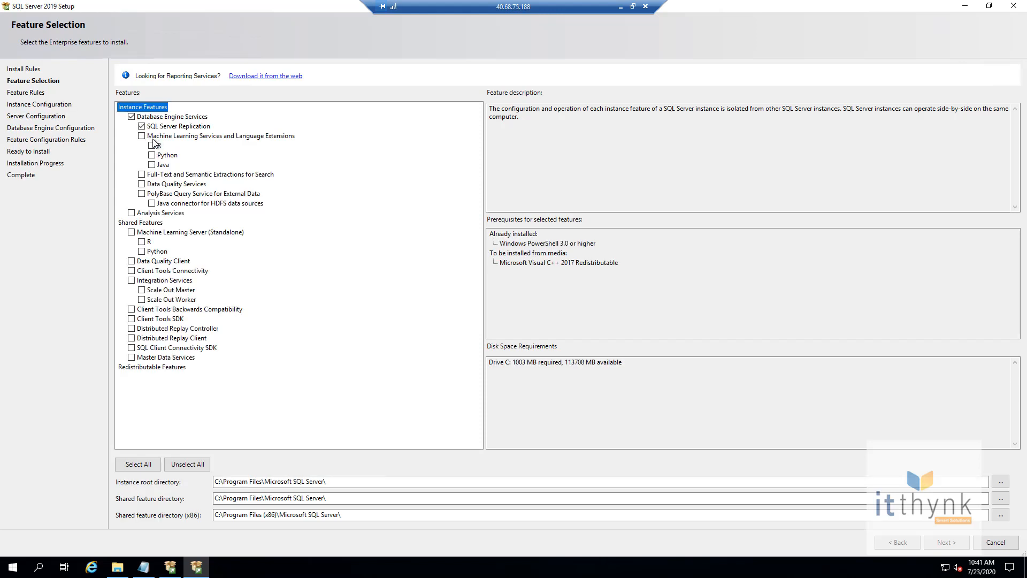
pyautogui.click(141, 175)
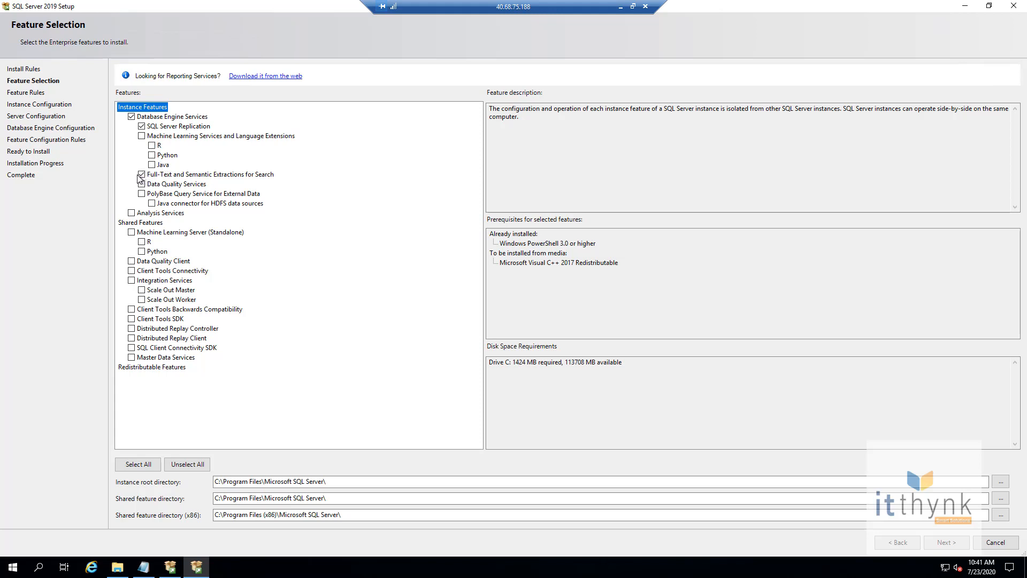
pyautogui.click(131, 213)
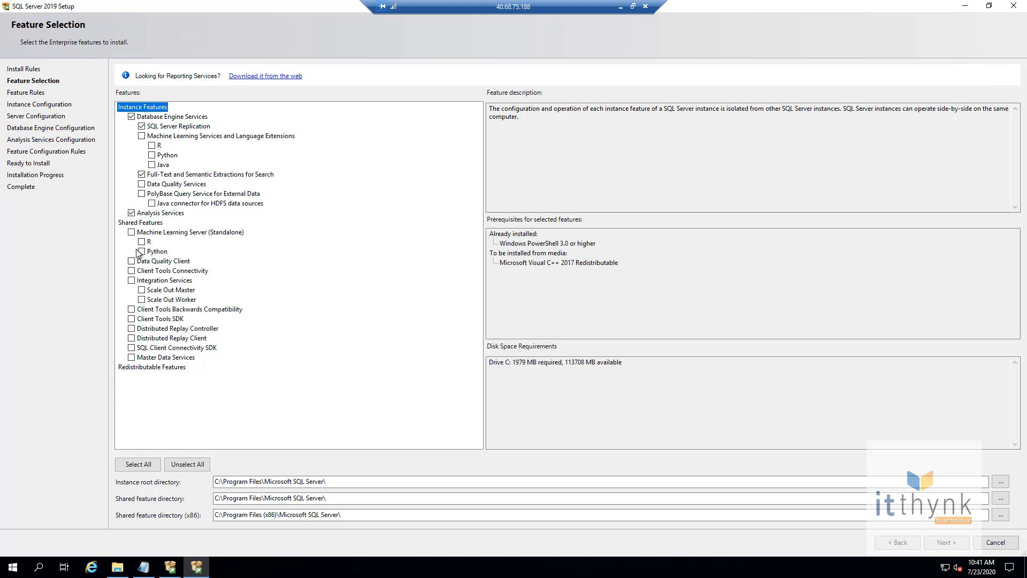
# Add Integration Services, Client Tools Connectivity, Client Tools Backwards Compatibility, Client Tools SDK and SQL Client Connectivity SDK, and confirm the feature selection
pyautogui.click(132, 281)
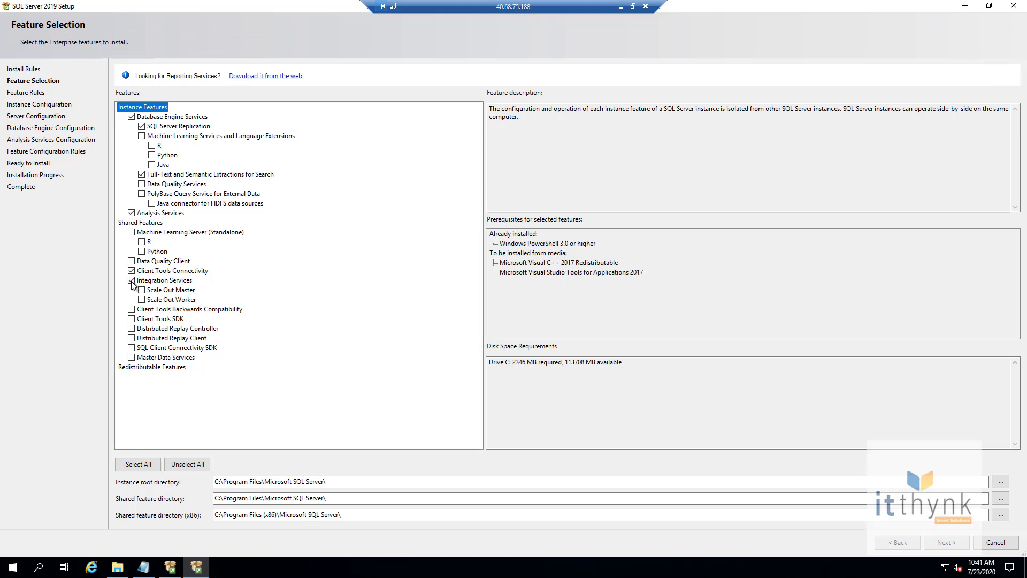
pyautogui.click(132, 310)
pyautogui.click(132, 319)
pyautogui.click(132, 348)
pyautogui.click(945, 543)
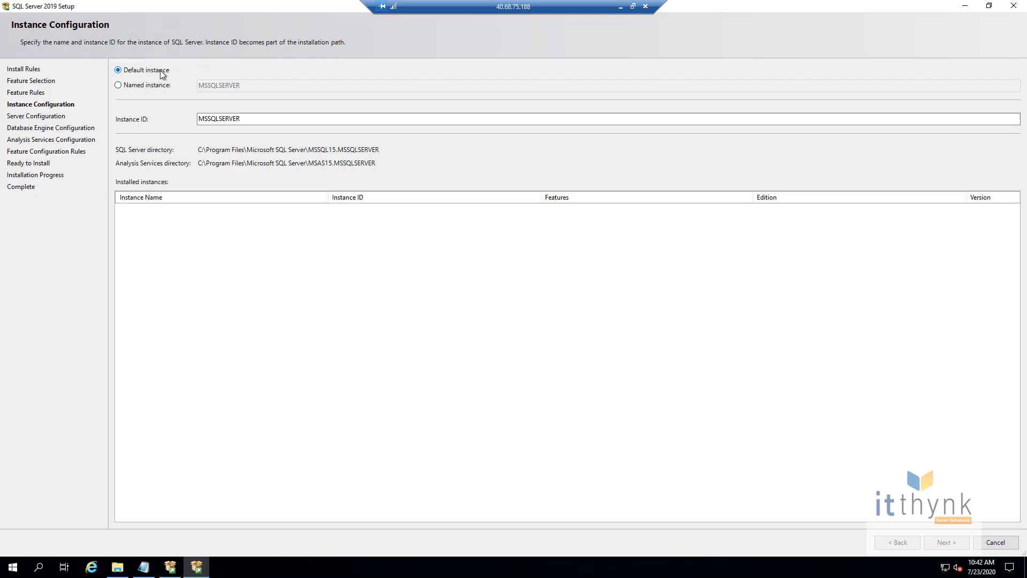
# Accept the default instance and run SQL Server Agent under the account abc\sqlservice, entering the account's password
pyautogui.click(946, 542)
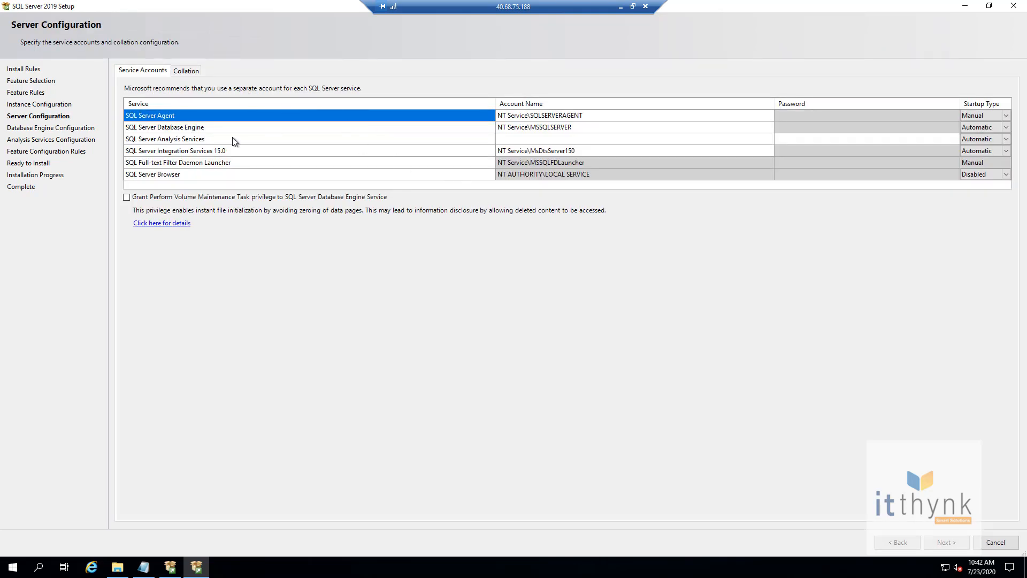
pyautogui.click(595, 115)
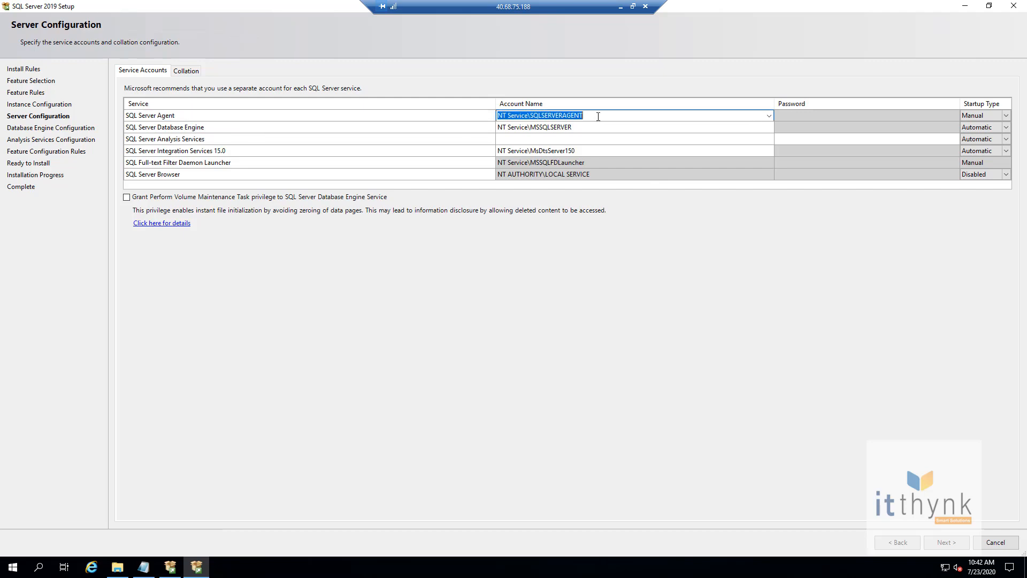
pyautogui.write('abc\\')
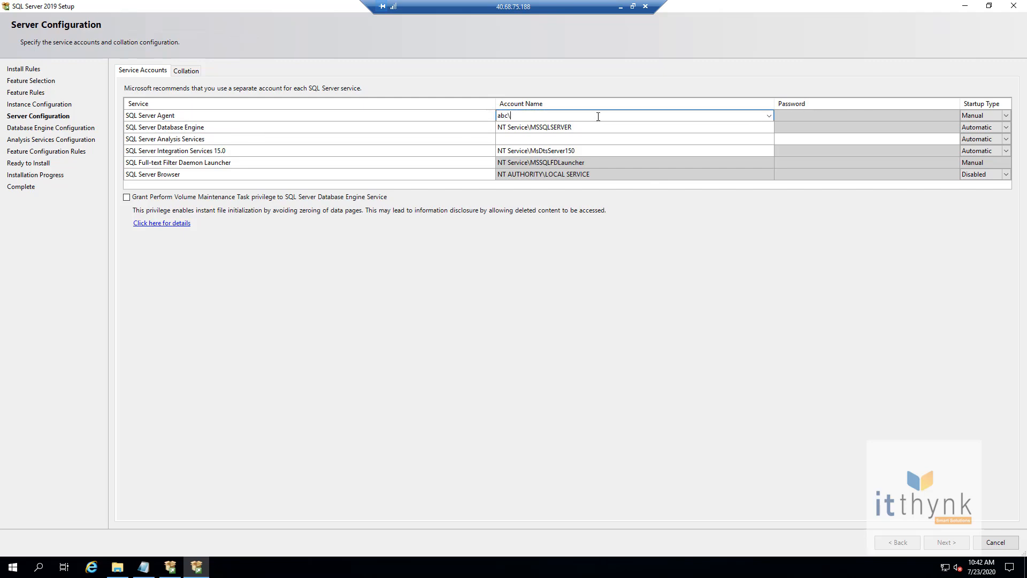
pyautogui.write('sqlservice')
pyautogui.press('Tab')
pyautogui.write('••')
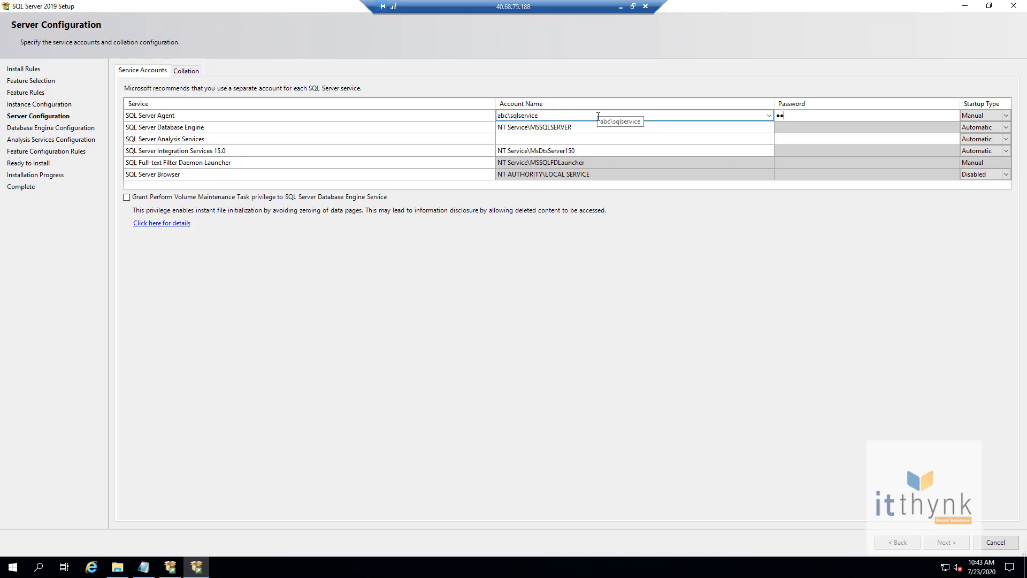
pyautogui.write('•••••••••••')
pyautogui.press('Tab')
pyautogui.press('Tab')
pyautogui.press('Tab')
pyautogui.press('Tab')
pyautogui.hotkey('shift', 'Tab')
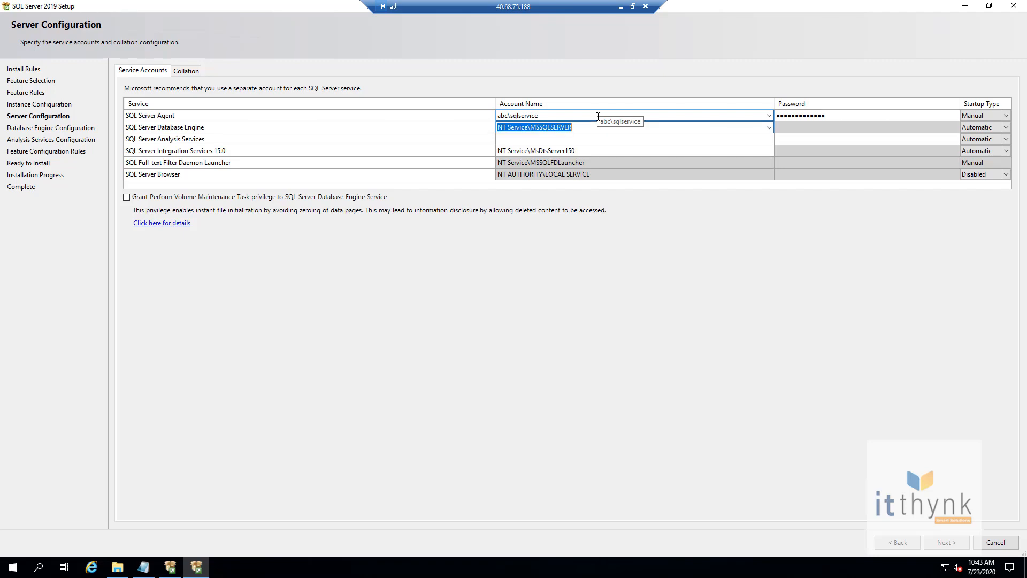
pyautogui.click(543, 114)
pyautogui.hotkey('ctrl', 'c')
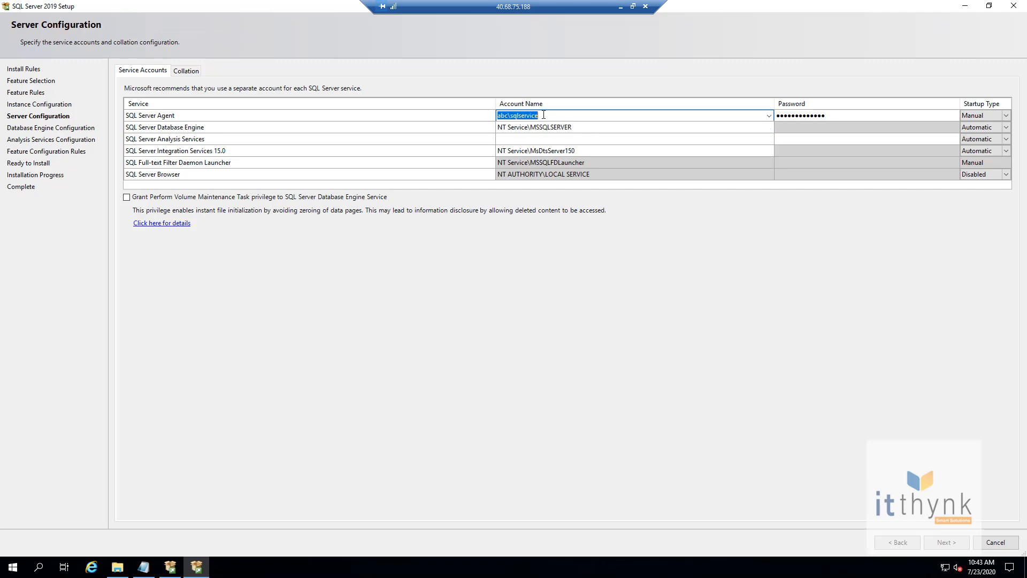
pyautogui.click(549, 128)
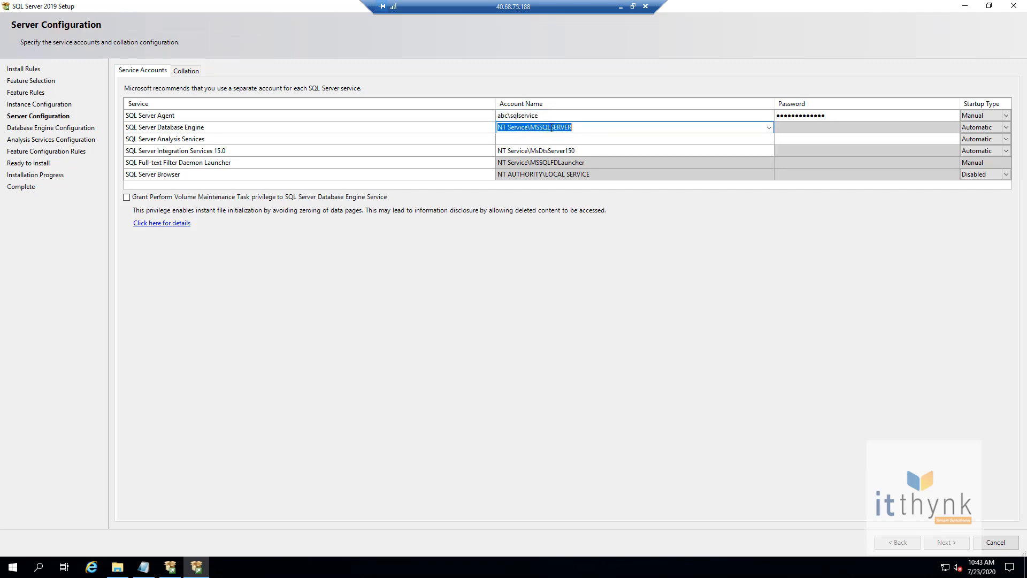
pyautogui.hotkey('ctrl', 'v')
pyautogui.click(552, 138)
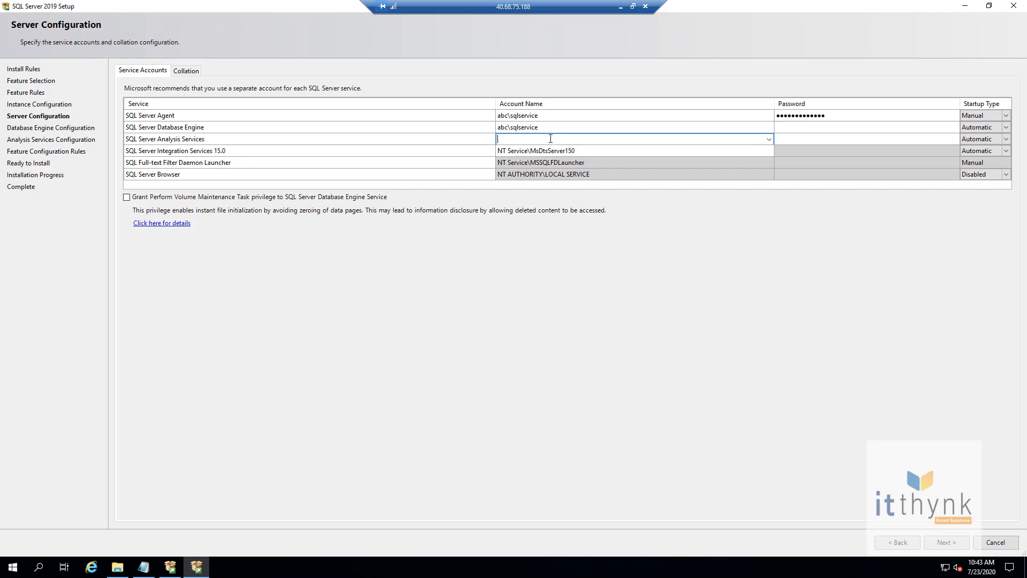
pyautogui.hotkey('ctrl', 'v')
pyautogui.click(550, 151)
pyautogui.hotkey('ctrl', 'v')
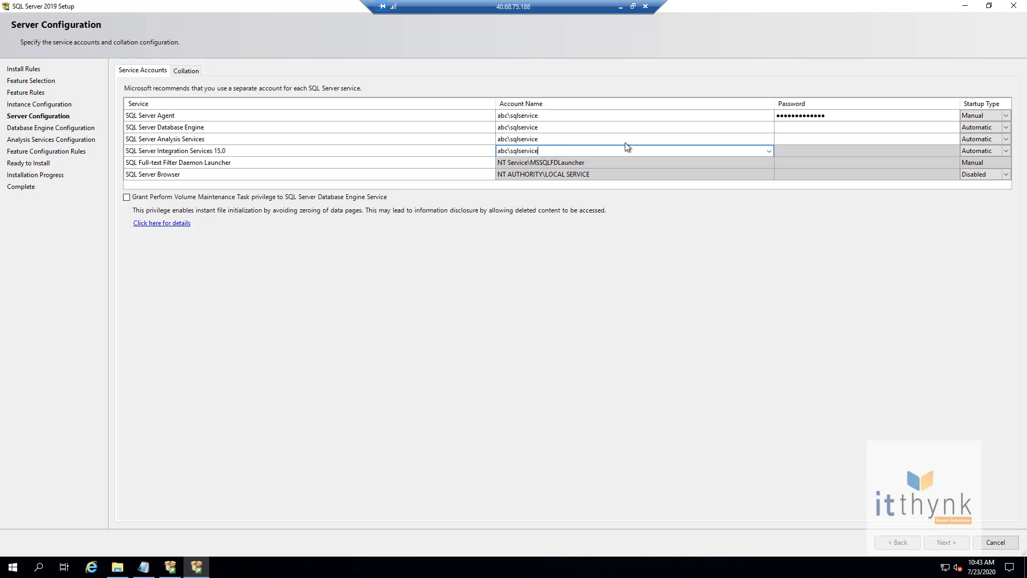
# Enter the service account password for the Database Engine, Analysis Services and Integration Services 15.0
pyautogui.click(801, 130)
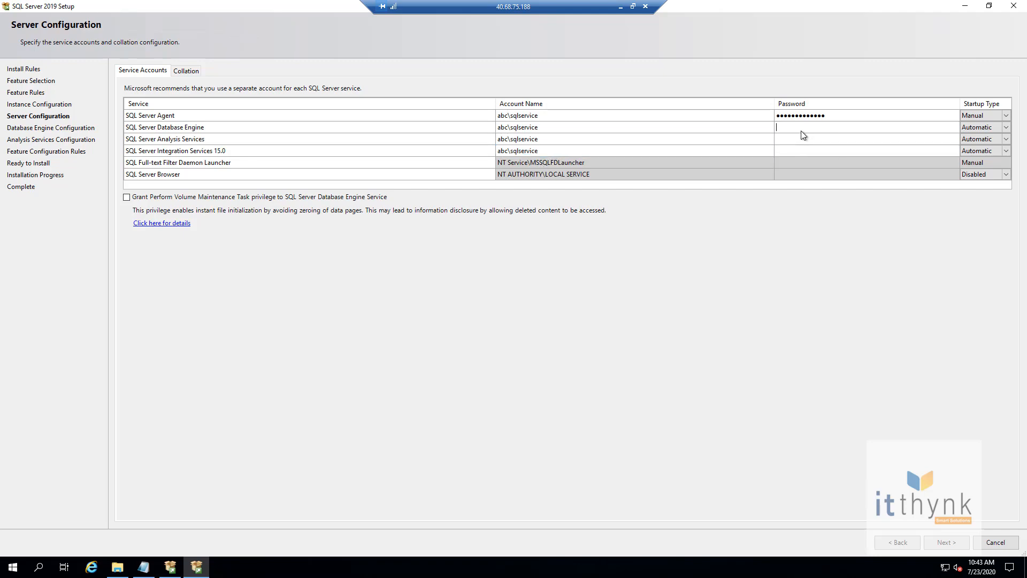
pyautogui.write('•••••••••••')
pyautogui.press('Tab')
pyautogui.press('Tab')
pyautogui.press('Tab')
pyautogui.write('•••••••••••')
pyautogui.press('Tab')
pyautogui.press('Tab')
pyautogui.press('Tab')
pyautogui.write('•••••••••••')
pyautogui.press('Tab')
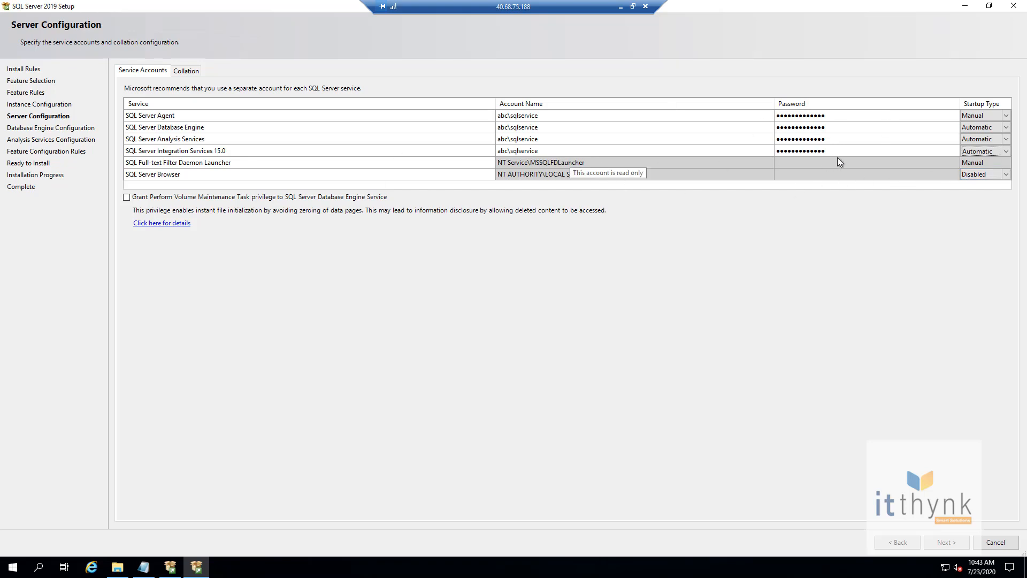
# Set the startup type of SQL Server Browser and SQL Server Agent to Automatic, reviewing the collation settings in between
pyautogui.click(1005, 179)
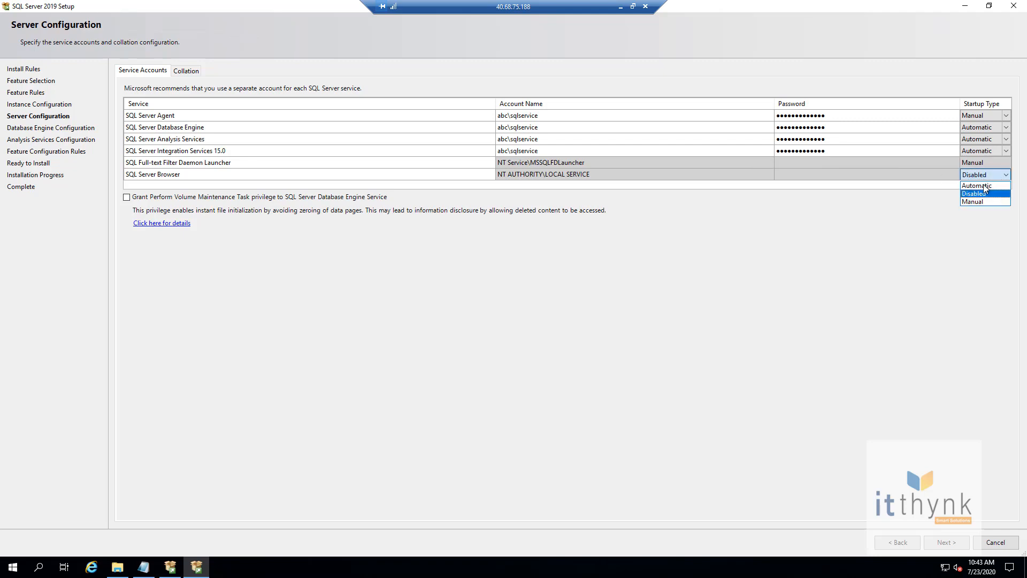
pyautogui.click(986, 193)
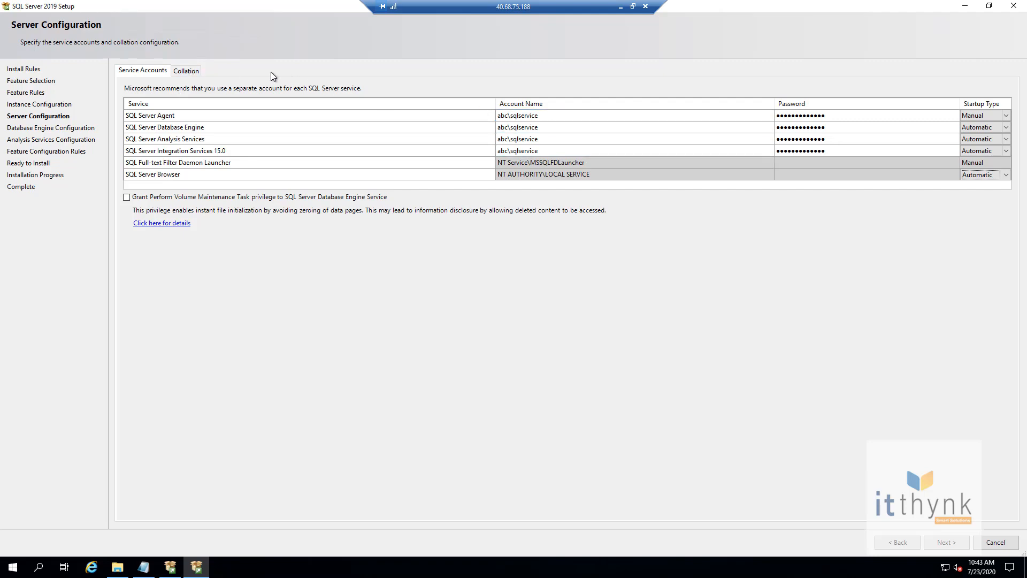
pyautogui.click(198, 71)
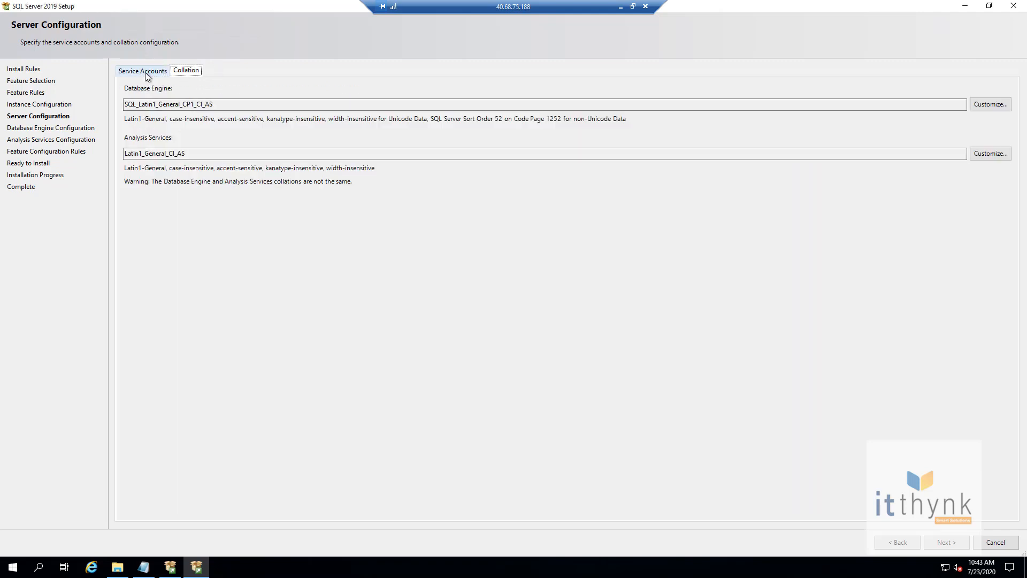
pyautogui.click(146, 72)
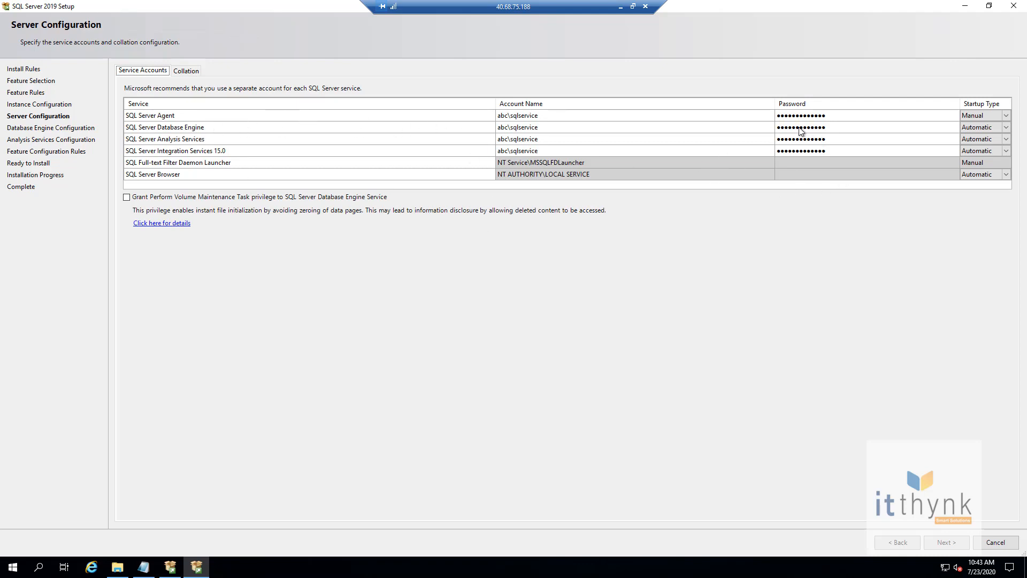
pyautogui.click(1006, 116)
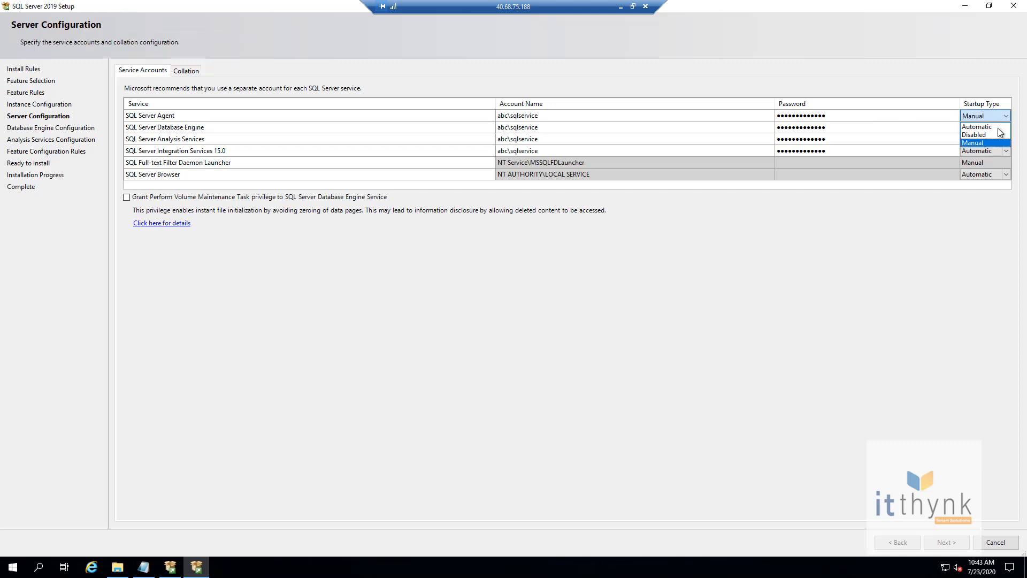
pyautogui.click(984, 126)
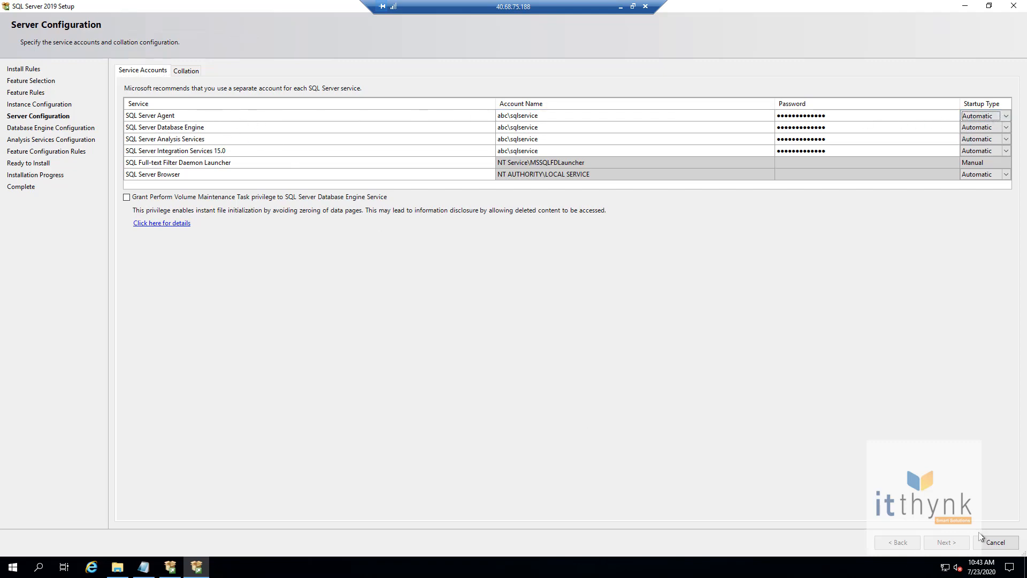
# Proceed to the database engine configuration, add the current user and sqlservice as SQL Server administrators, and keep Windows authentication mode
pyautogui.click(946, 542)
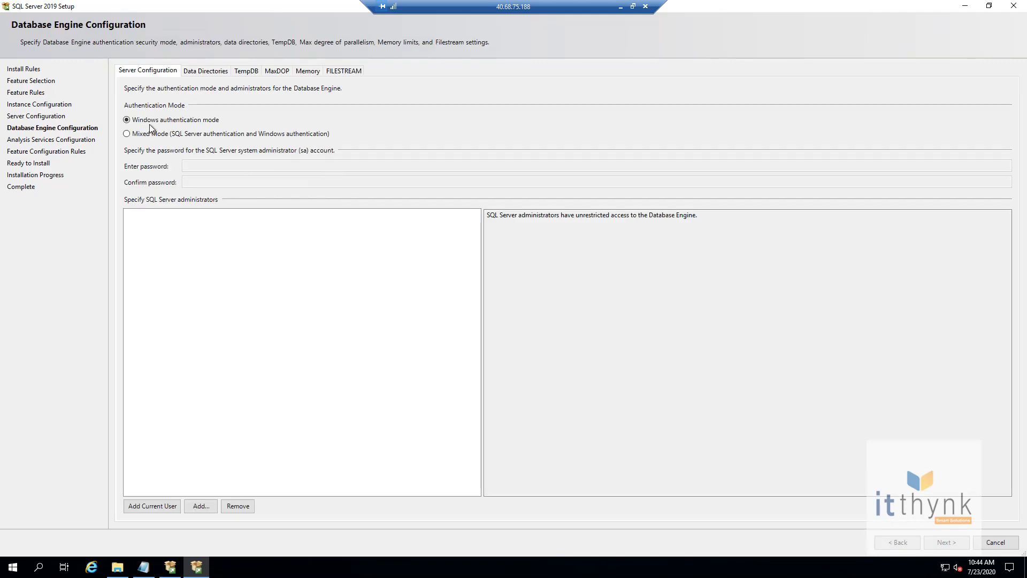
pyautogui.click(148, 506)
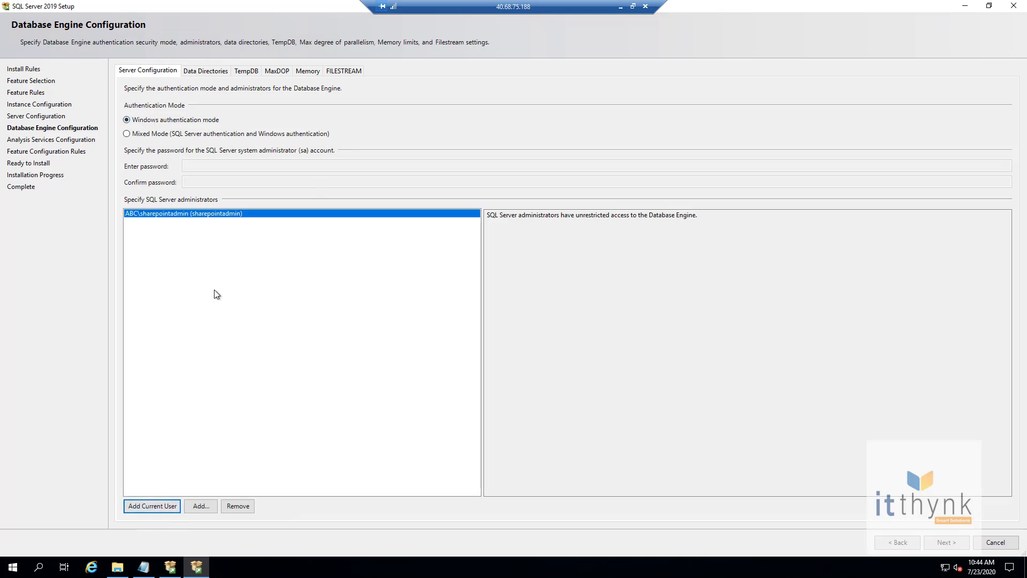
pyautogui.click(200, 505)
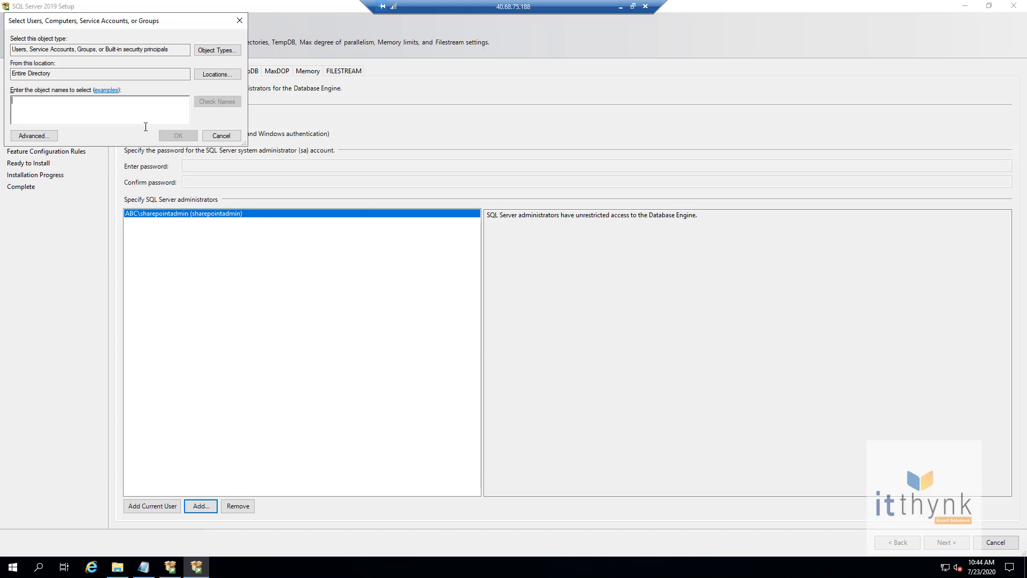
pyautogui.write('sqlservic')
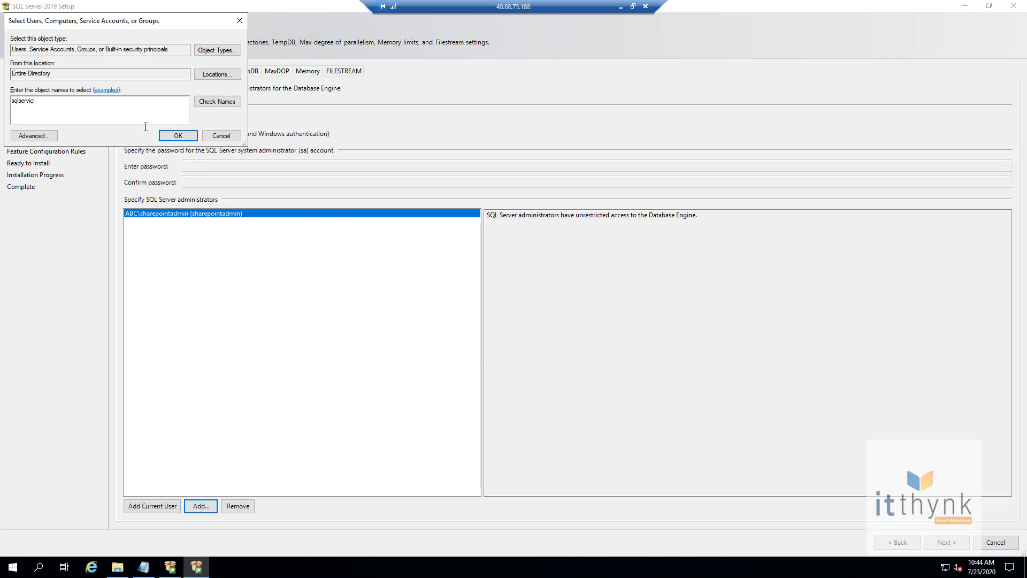
pyautogui.write('e')
pyautogui.press('Tab')
pyautogui.press('Return')
pyautogui.click(179, 135)
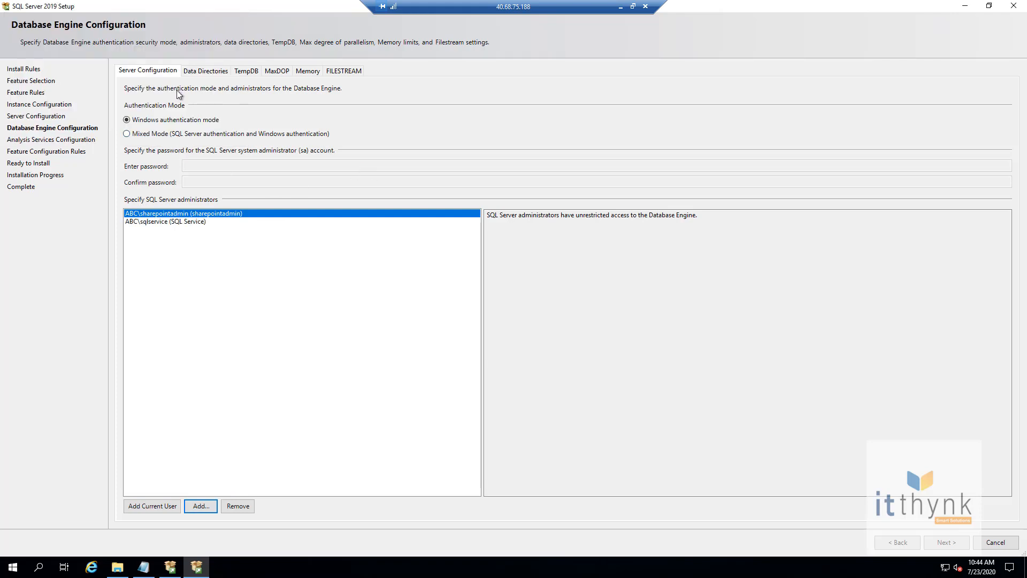
pyautogui.click(171, 122)
# Show the database engine's data directories and check the server's available drives under This PC in File Explorer
pyautogui.click(204, 72)
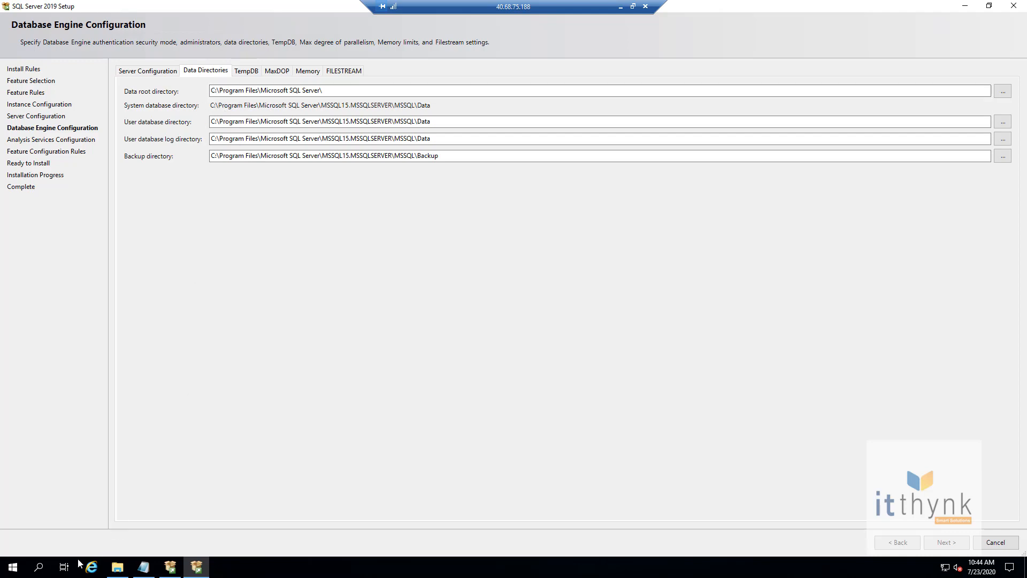
pyautogui.click(116, 567)
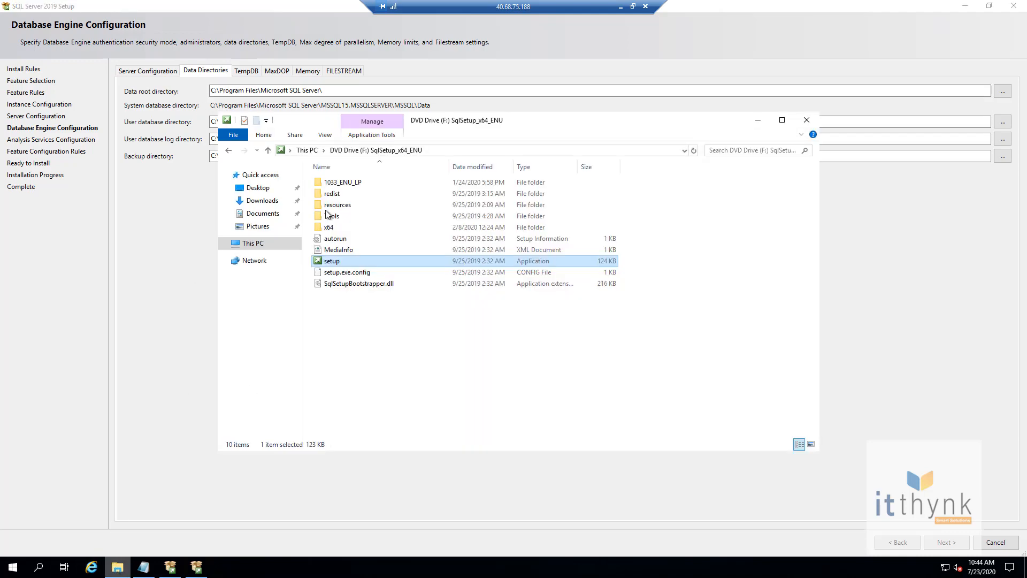
pyautogui.click(555, 104)
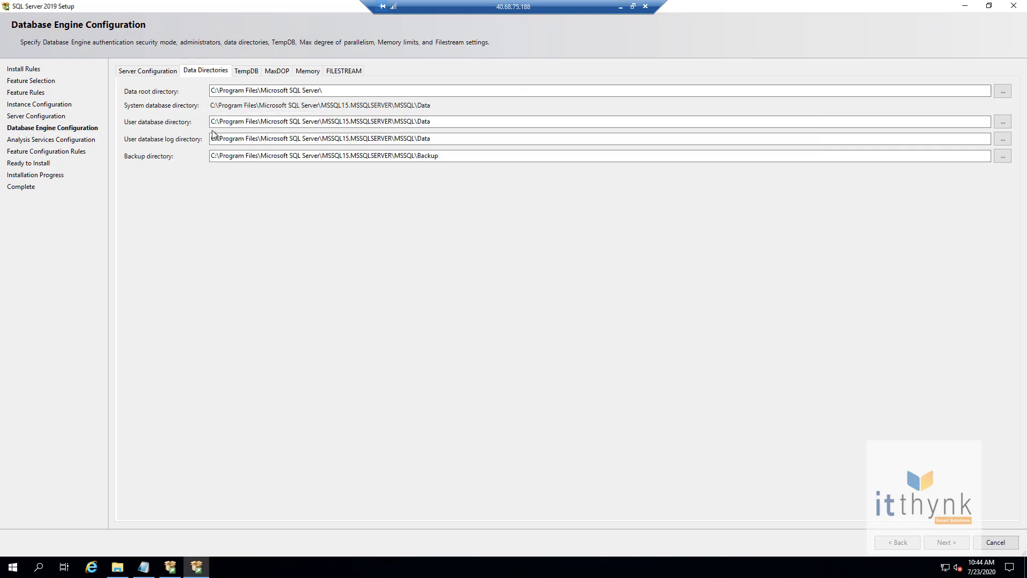
pyautogui.click(117, 568)
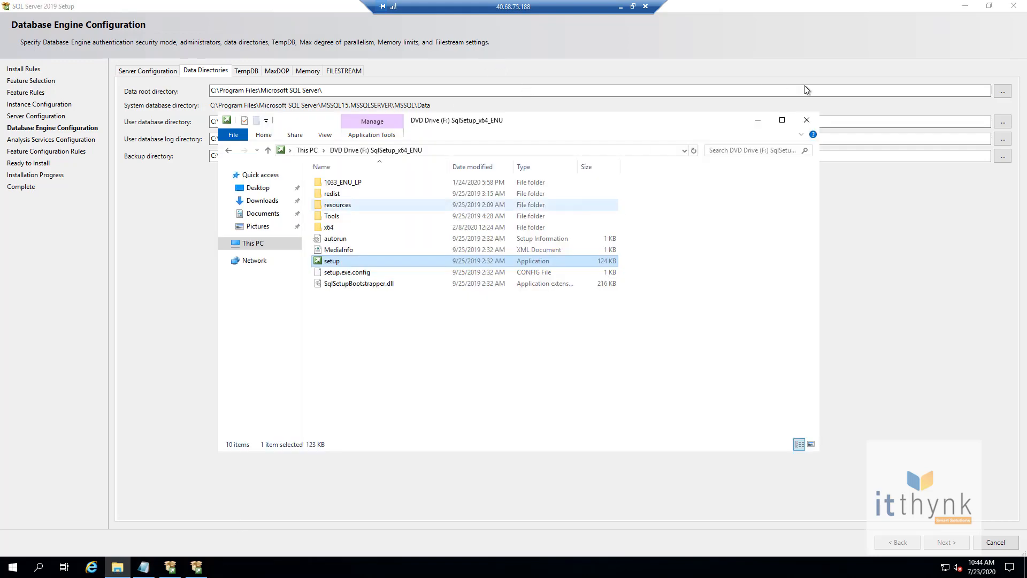
pyautogui.click(780, 122)
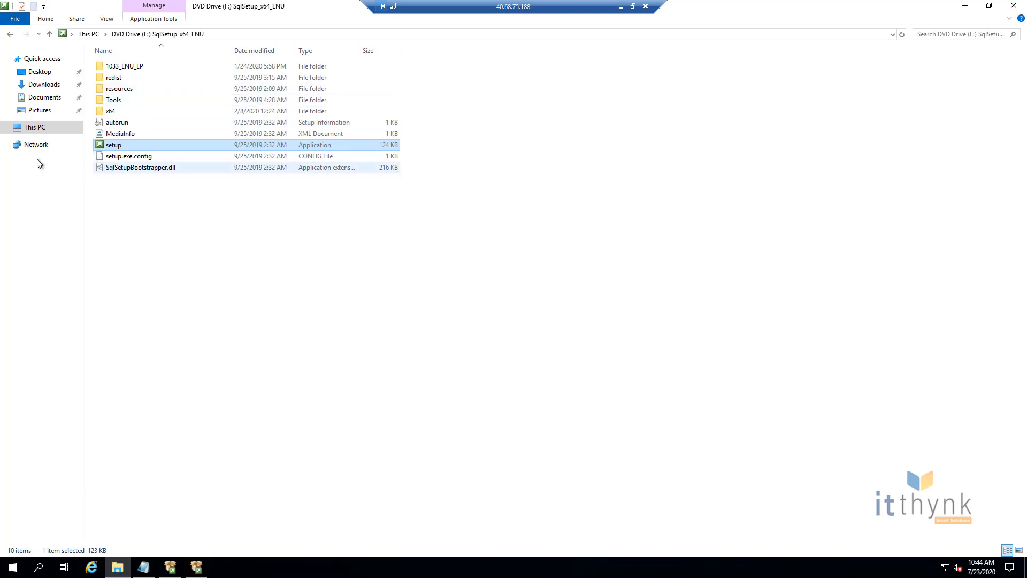
pyautogui.click(34, 129)
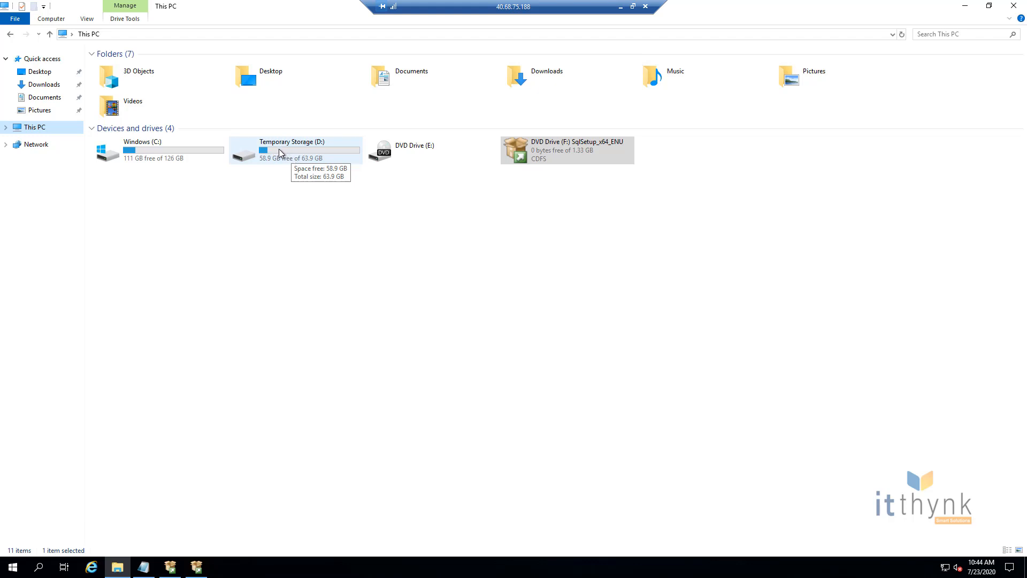
# Open Disk Management in Computer Management through Server Manager and initialize Disk 2 with the MBR partition style
pyautogui.rightClick(41, 131)
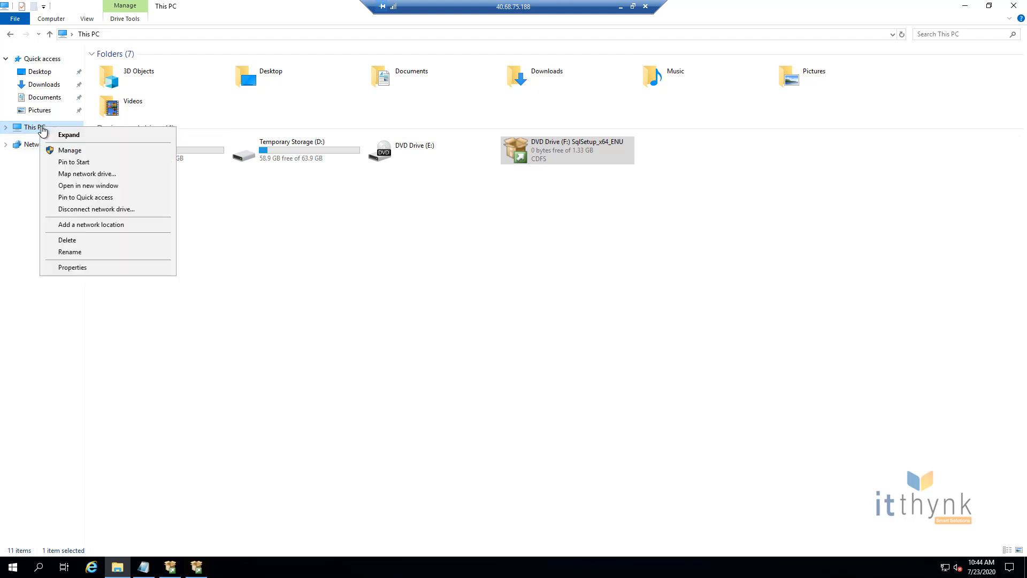
pyautogui.click(86, 150)
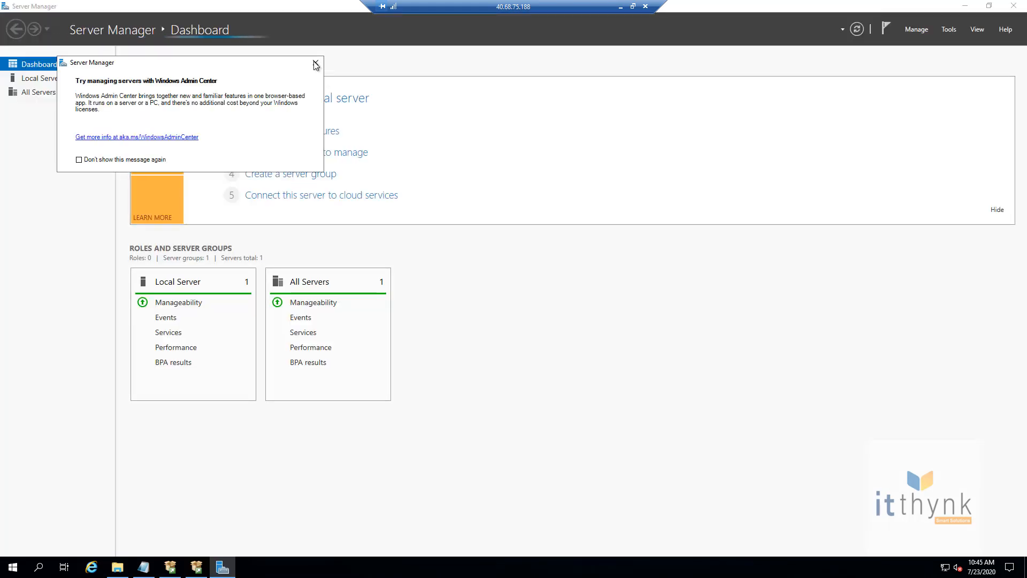
pyautogui.click(316, 62)
pyautogui.click(947, 30)
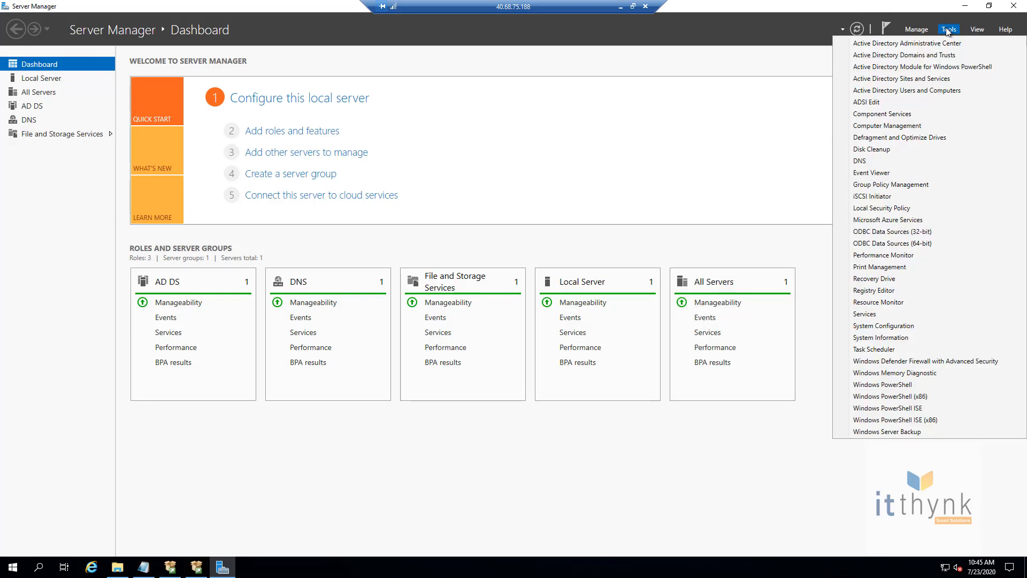
pyautogui.click(899, 127)
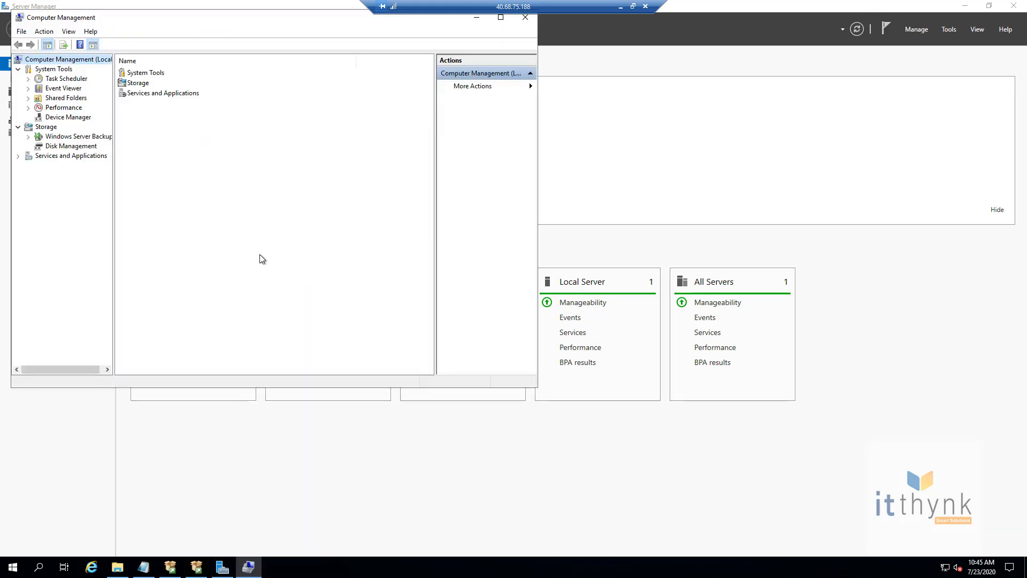
pyautogui.click(68, 148)
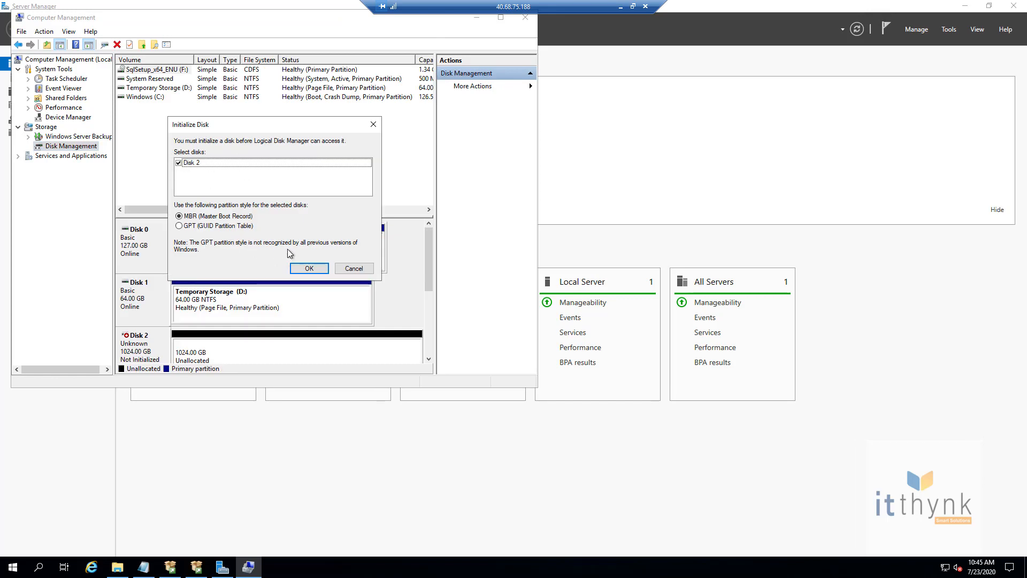
pyautogui.click(308, 269)
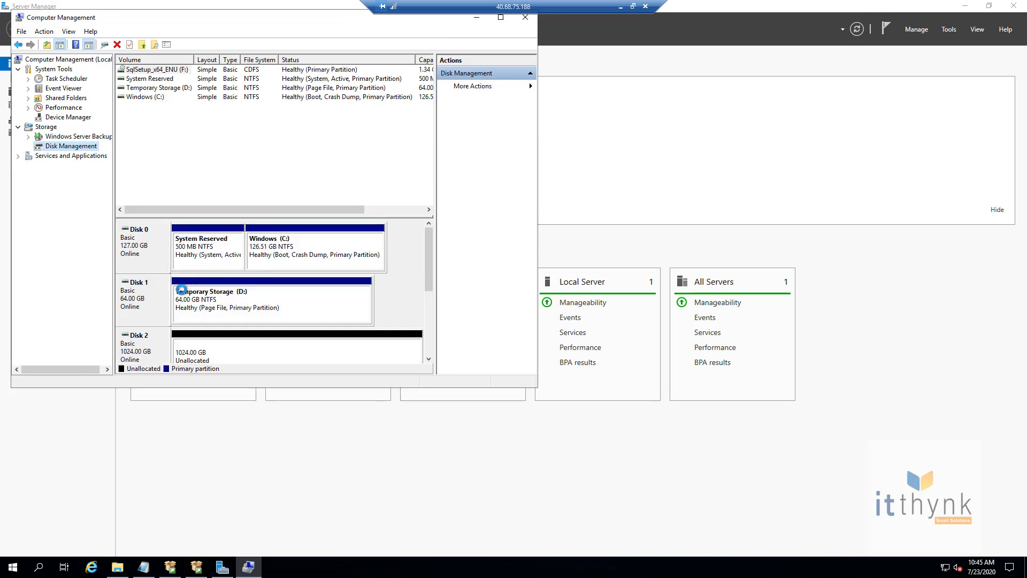
# Create a simple volume on Disk 2's unallocated space at full size, with drive letter G, quick-formatted as NTFS and labelled data disk
pyautogui.rightClick(200, 350)
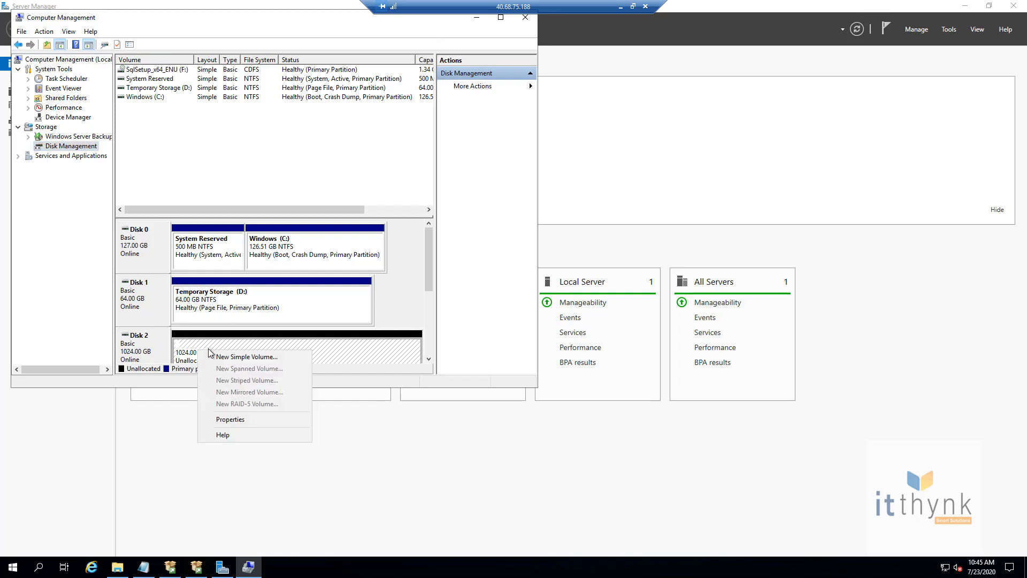
pyautogui.click(283, 361)
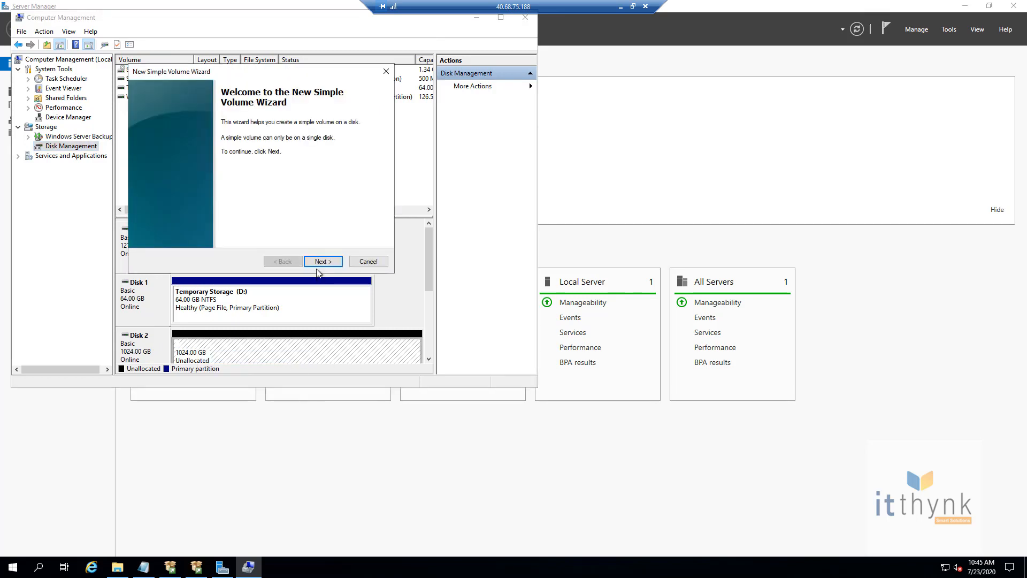
pyautogui.click(321, 261)
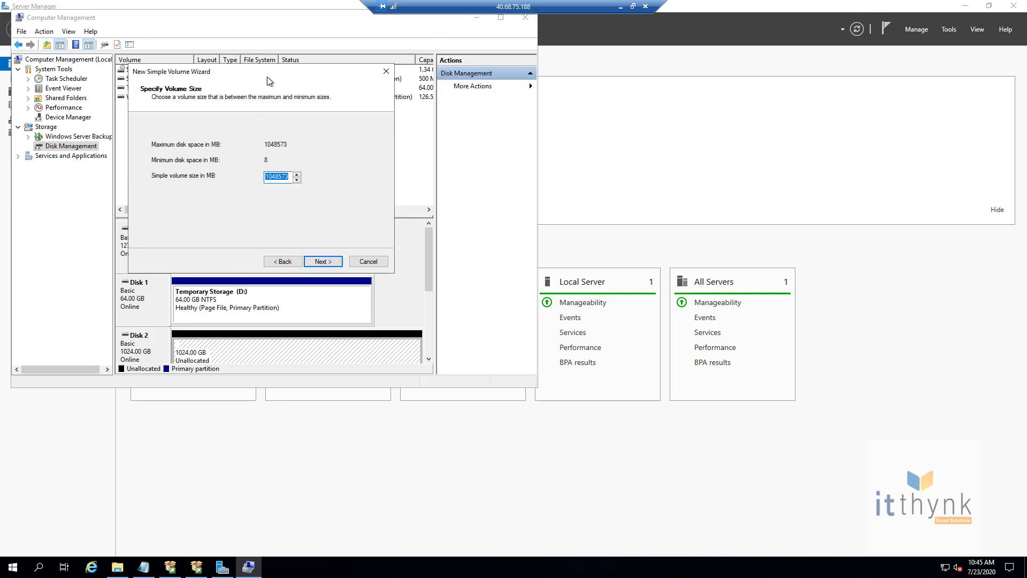
pyautogui.click(321, 263)
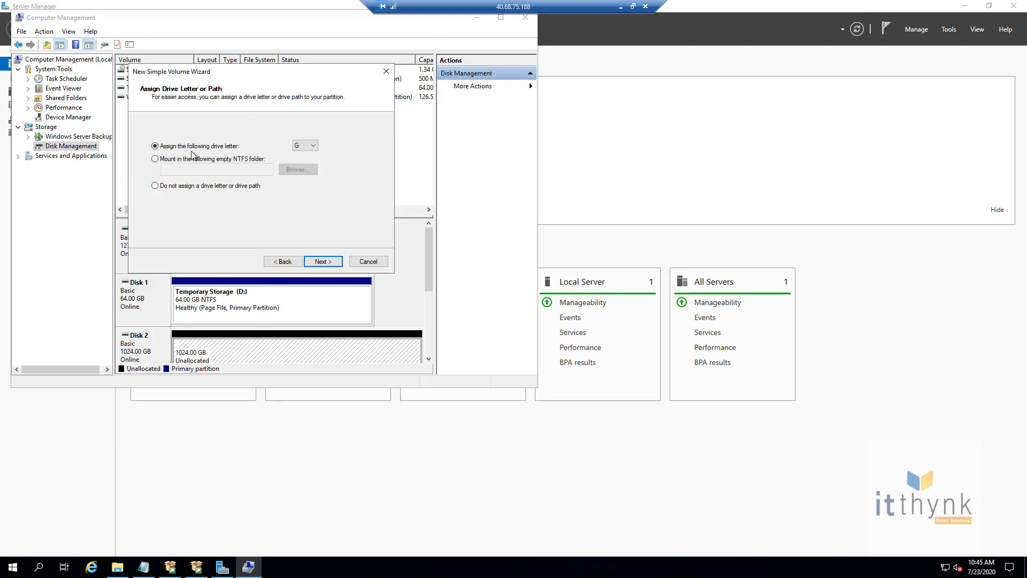
pyautogui.click(328, 263)
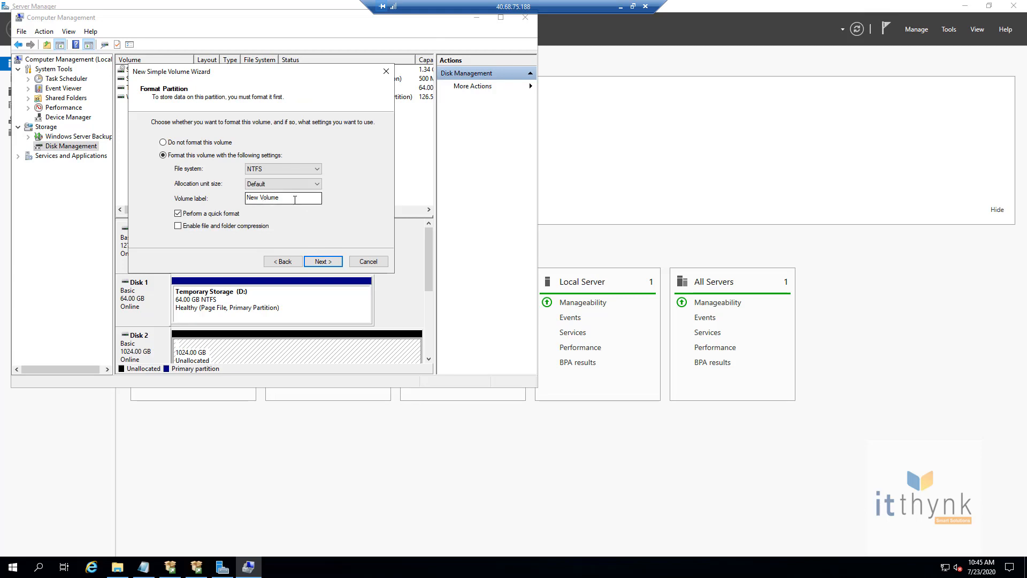
pyautogui.moveTo(295, 200); pyautogui.dragTo(244, 198)
pyautogui.write('data disk')
pyautogui.click(324, 261)
pyautogui.click(324, 261)
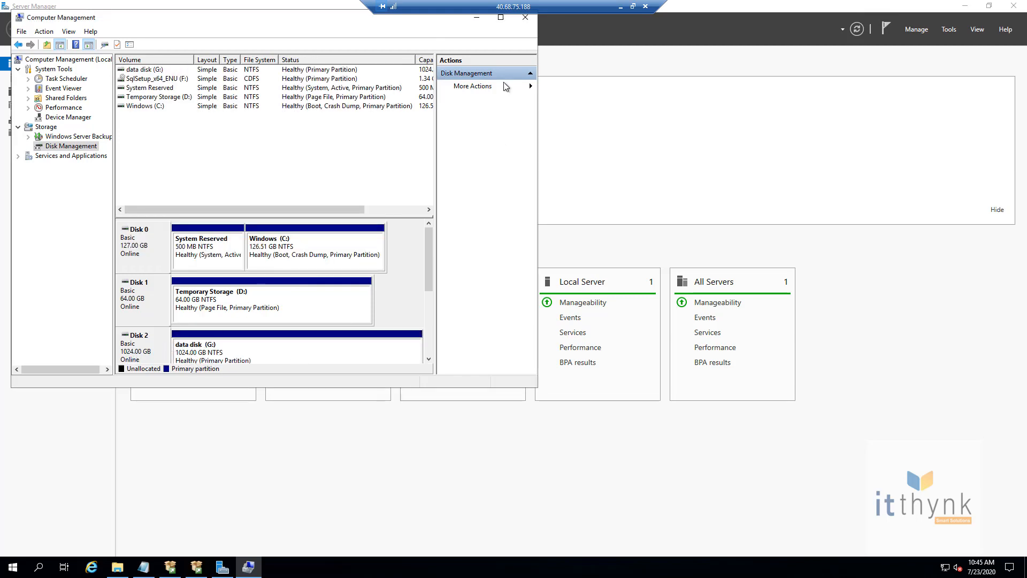
# Close the disk management, Server Manager and File Explorer windows, and set the database engine's data root directory to g:\Program Files\Microsoft SQL Server\
pyautogui.click(525, 17)
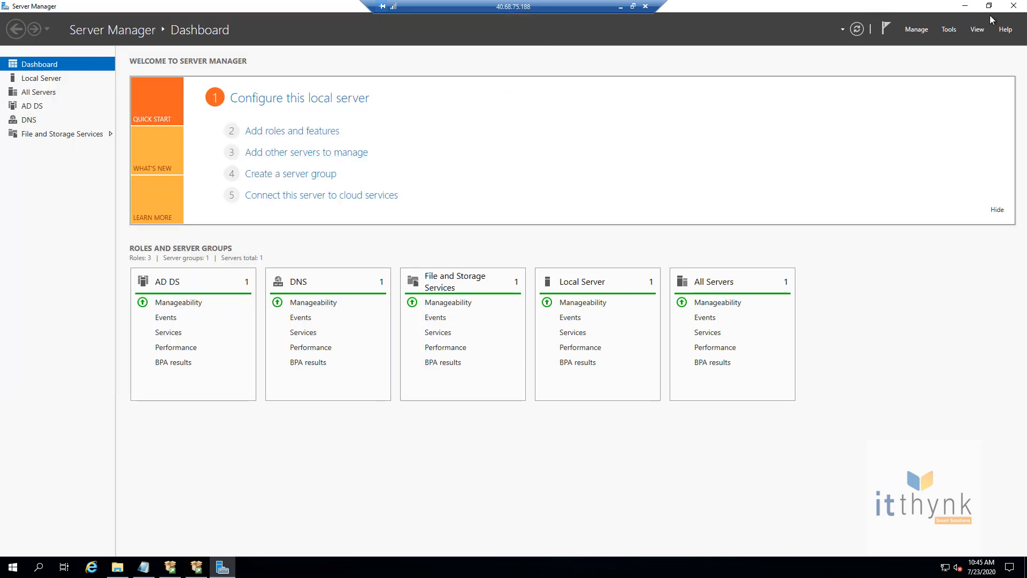
pyautogui.click(1014, 6)
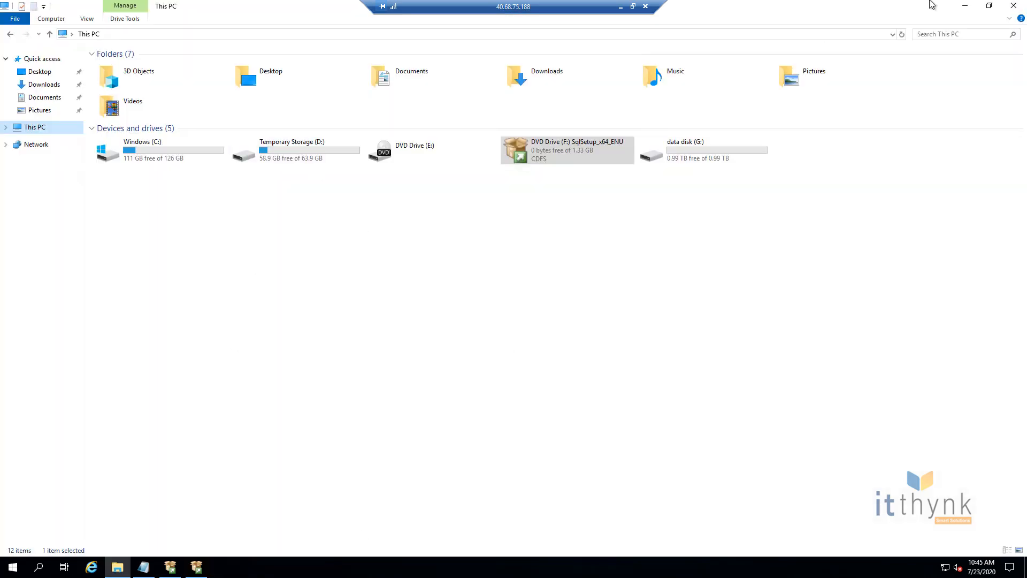
pyautogui.click(1014, 6)
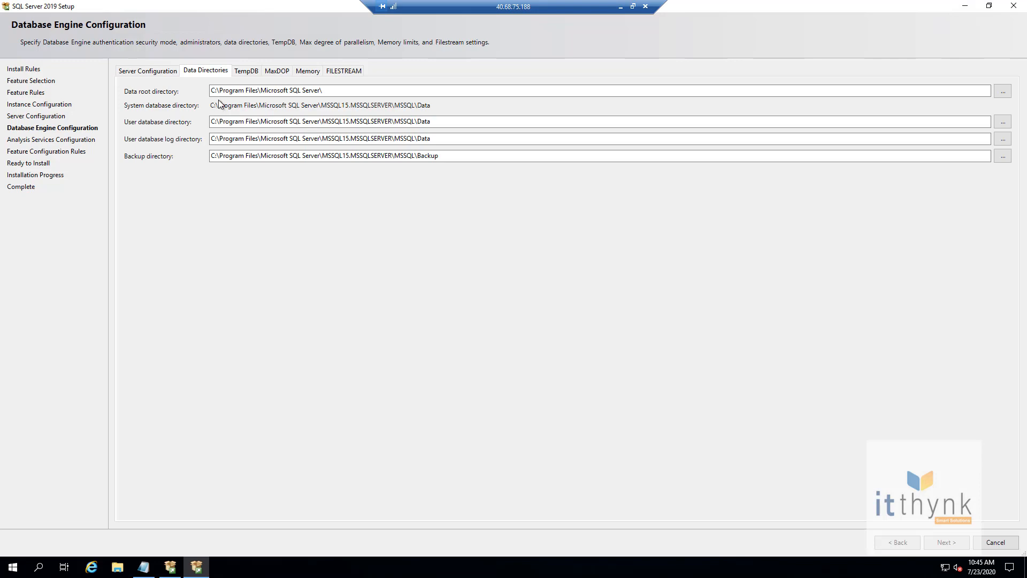
pyautogui.moveTo(215, 91); pyautogui.dragTo(207, 90)
pyautogui.write('g')
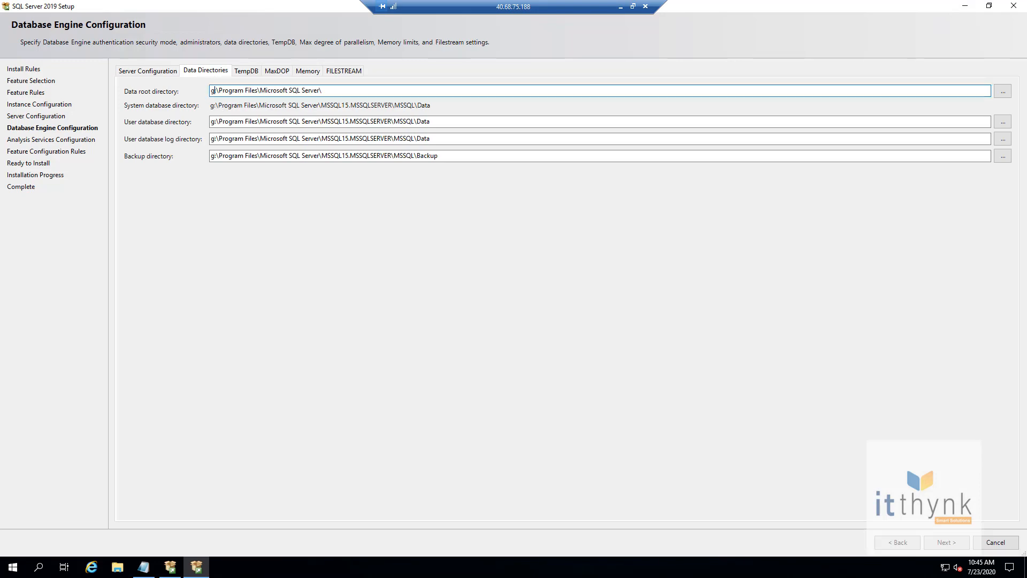
pyautogui.press('Tab')
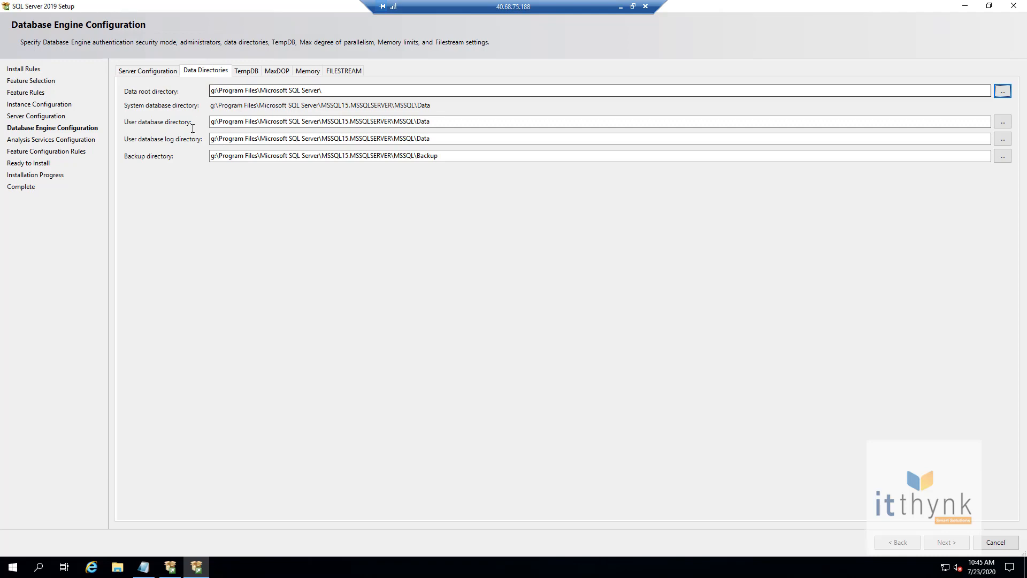
# Review the TempDB, MaxDOP and Memory settings, and enable FILESTREAM for Transact-SQL access and file I/O access
pyautogui.click(247, 71)
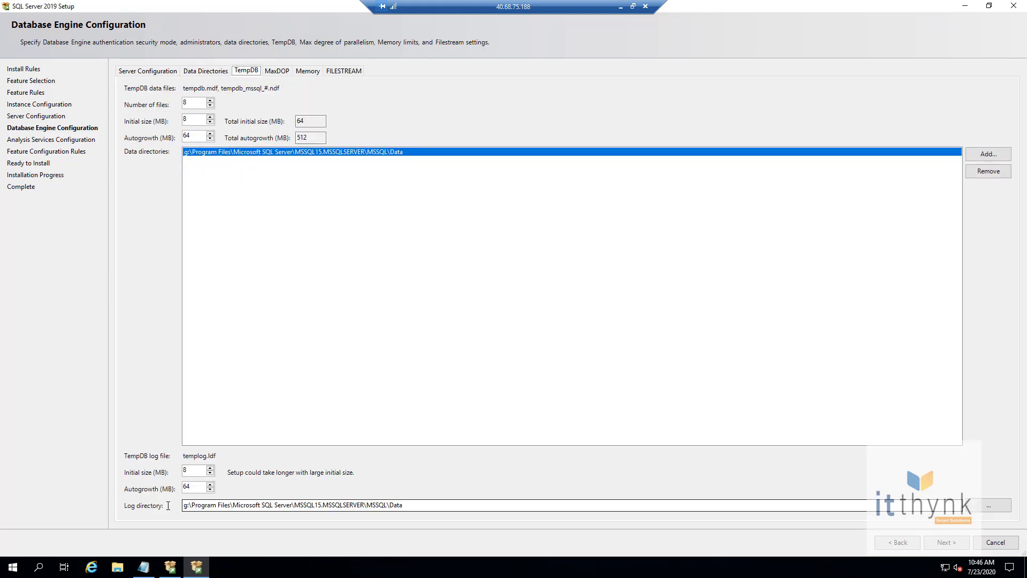
pyautogui.click(278, 72)
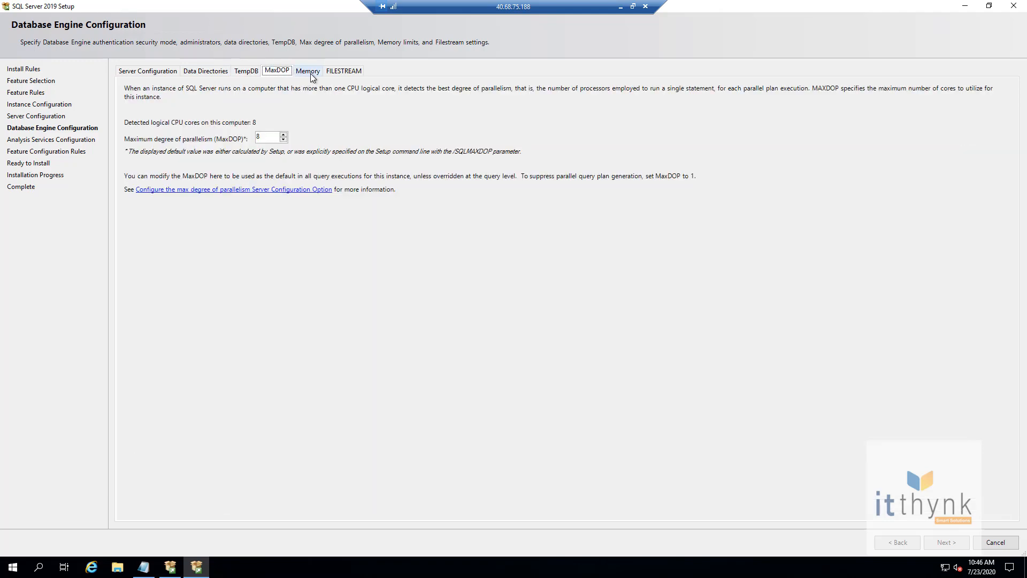
pyautogui.click(310, 73)
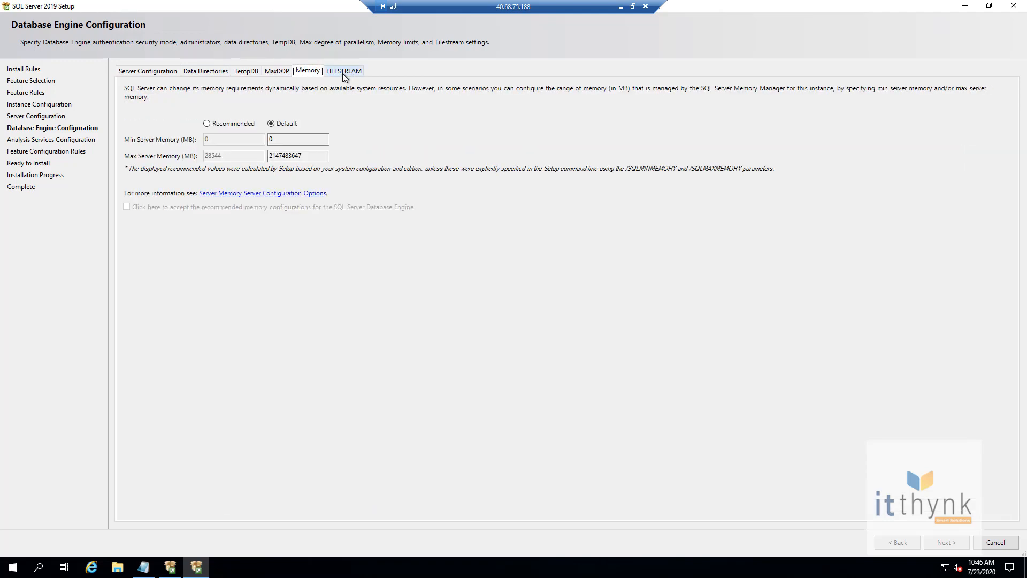
pyautogui.click(344, 71)
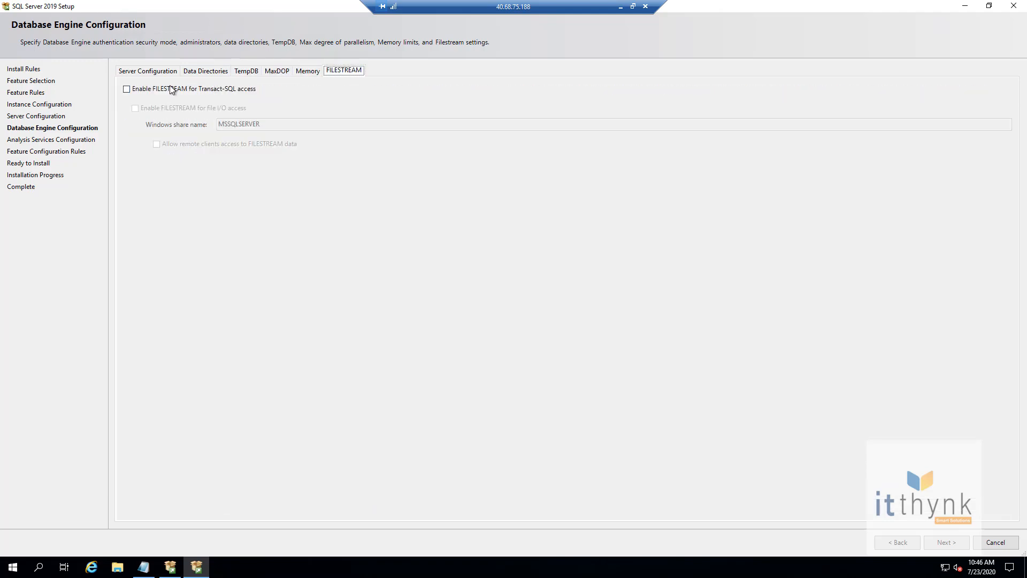
pyautogui.click(183, 89)
pyautogui.click(185, 109)
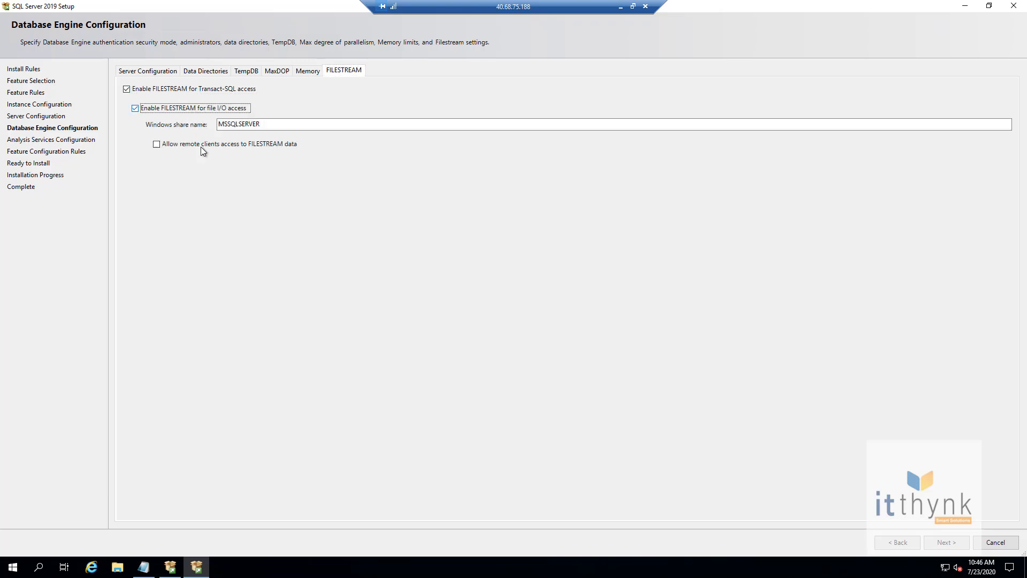
# Recheck the database engine's data directories and administrators, and proceed to the Analysis Services configuration
pyautogui.click(204, 71)
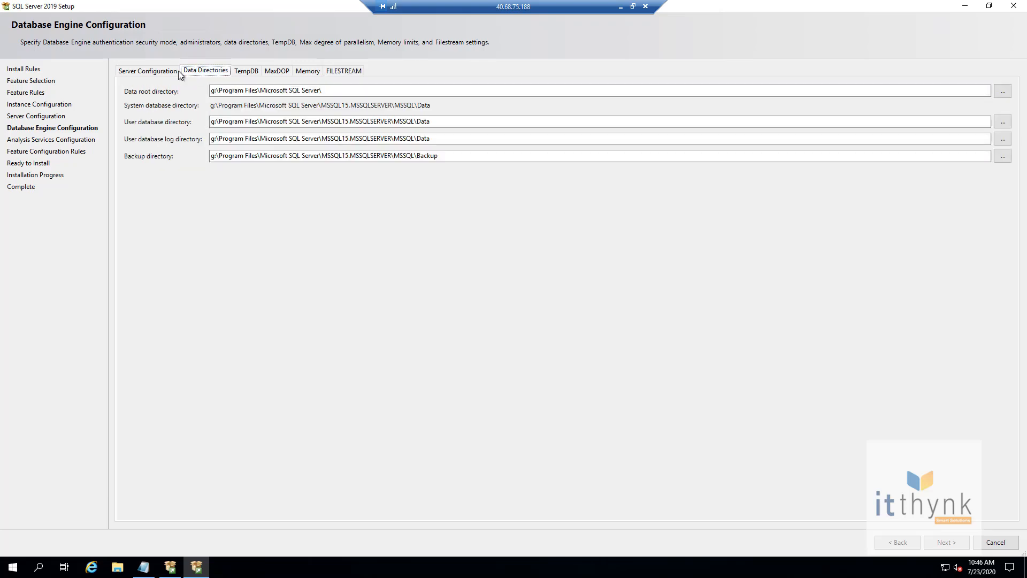
pyautogui.click(137, 72)
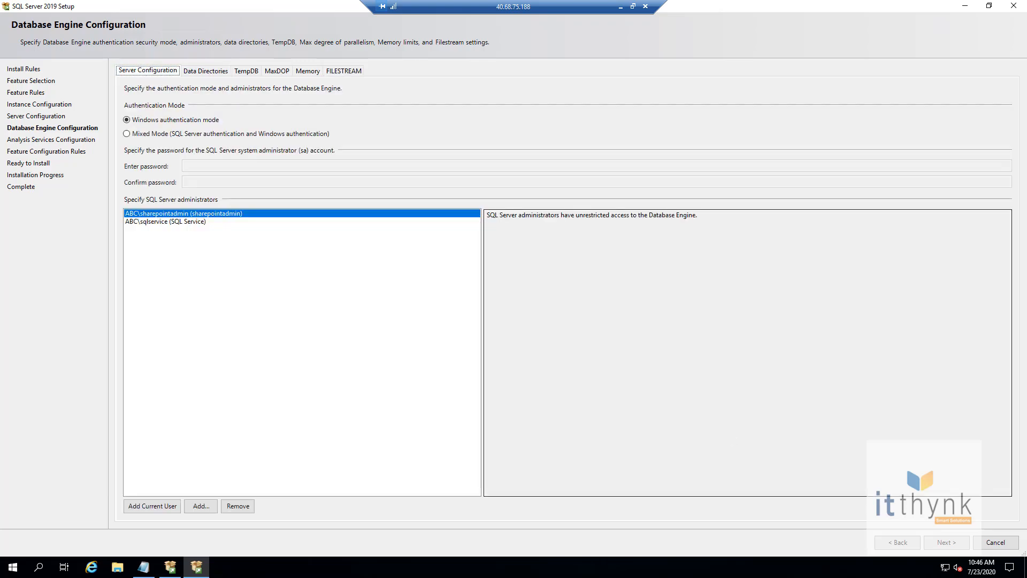
pyautogui.click(950, 541)
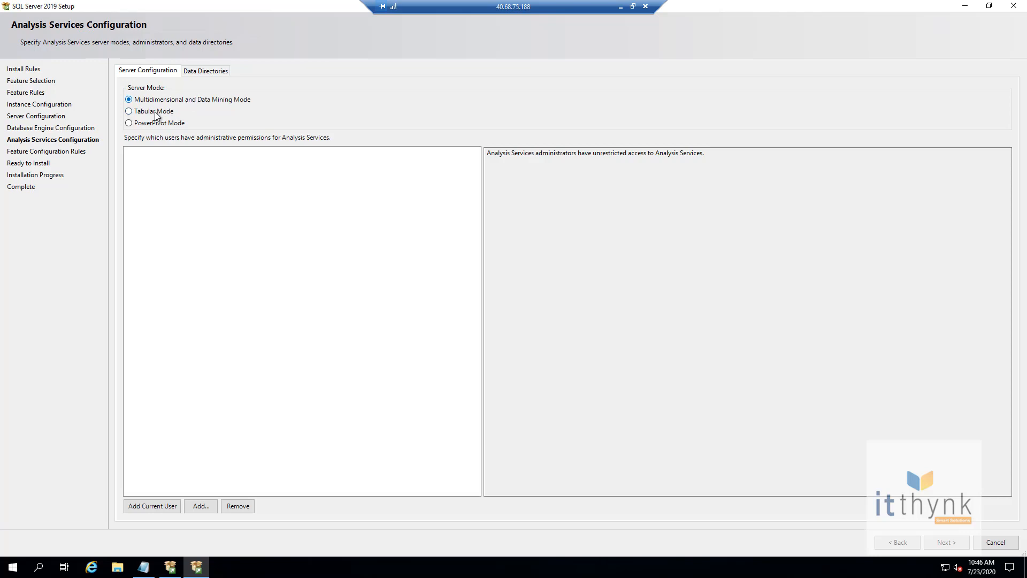
# Add the current user and sqlservice as Analysis Services administrators, keeping Multidimensional and Data Mining Mode
pyautogui.click(160, 506)
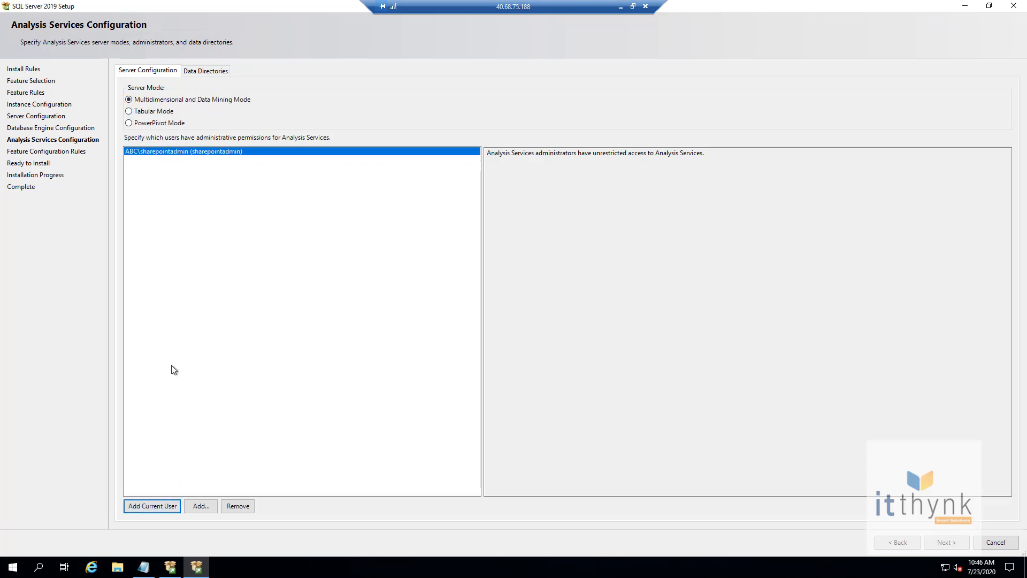
pyautogui.click(211, 506)
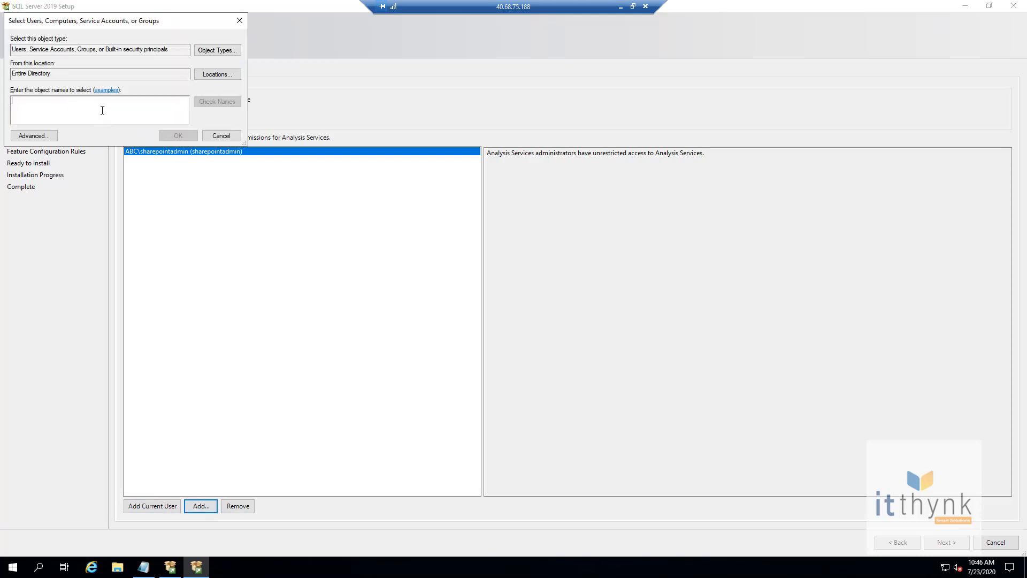
pyautogui.write('sqlser')
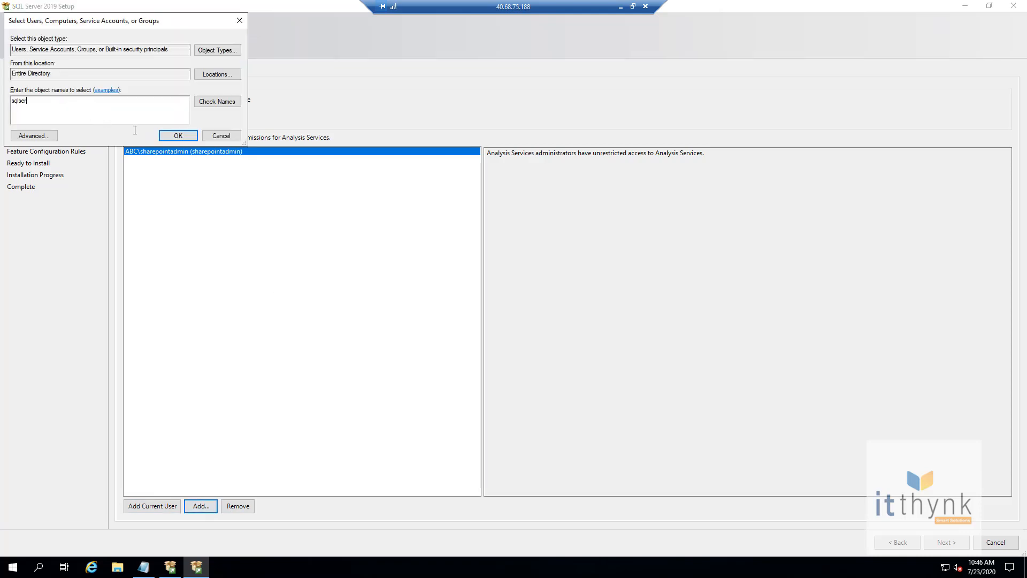
pyautogui.write('vice')
pyautogui.hotkey('ctrl', 'k')
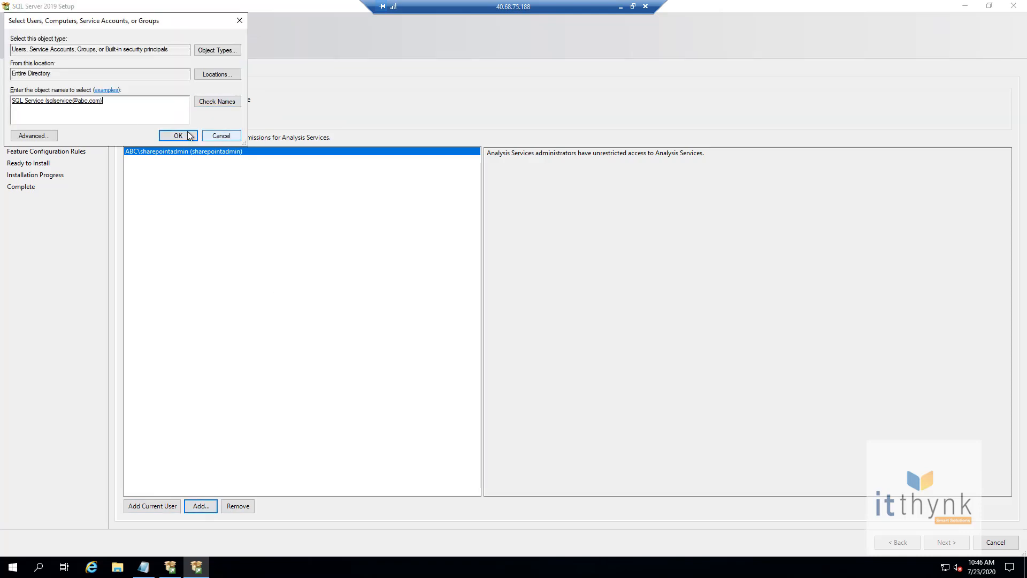
pyautogui.click(178, 136)
# Change the drive of the Analysis Services data directory and log file directory to g:
pyautogui.click(209, 71)
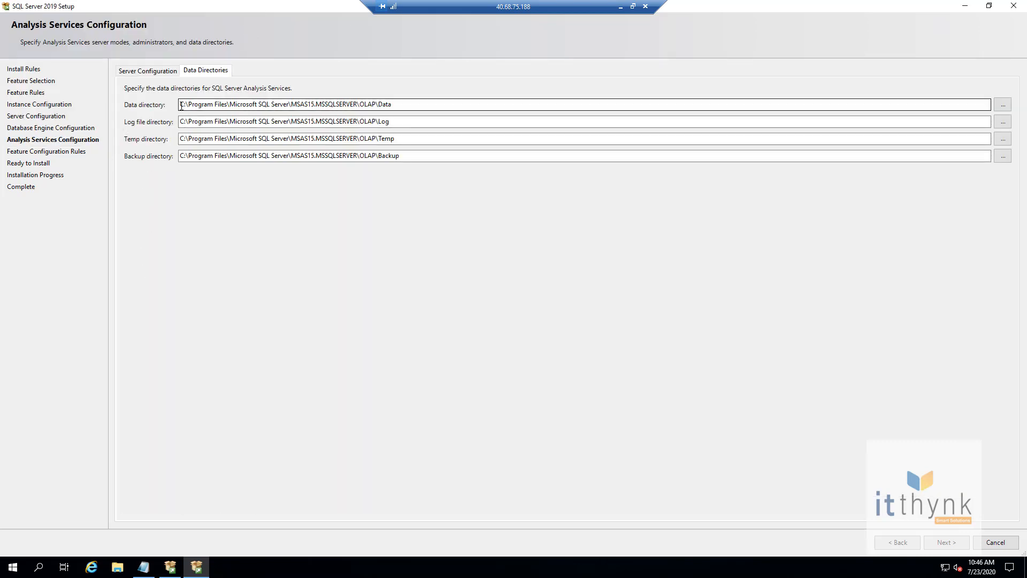
pyautogui.click(184, 104)
pyautogui.write('g')
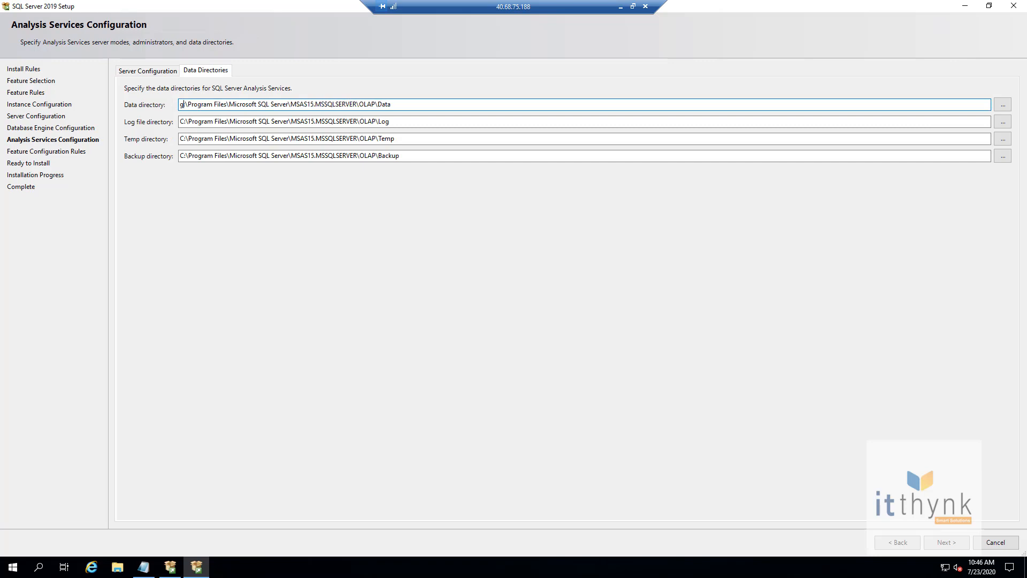
pyautogui.click(182, 122)
pyautogui.hotkey('shift', 'Left')
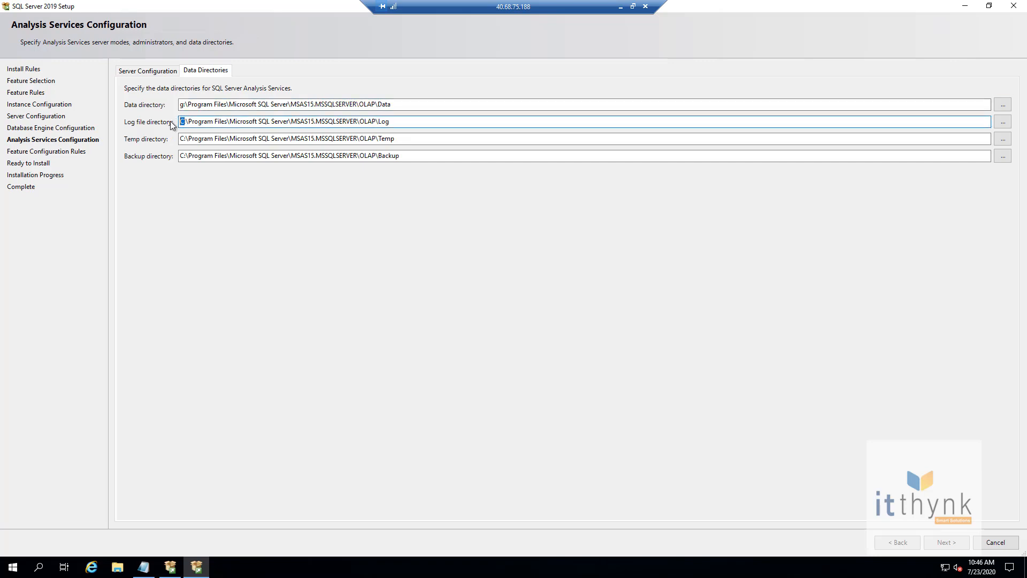
pyautogui.write('g')
pyautogui.press('Tab')
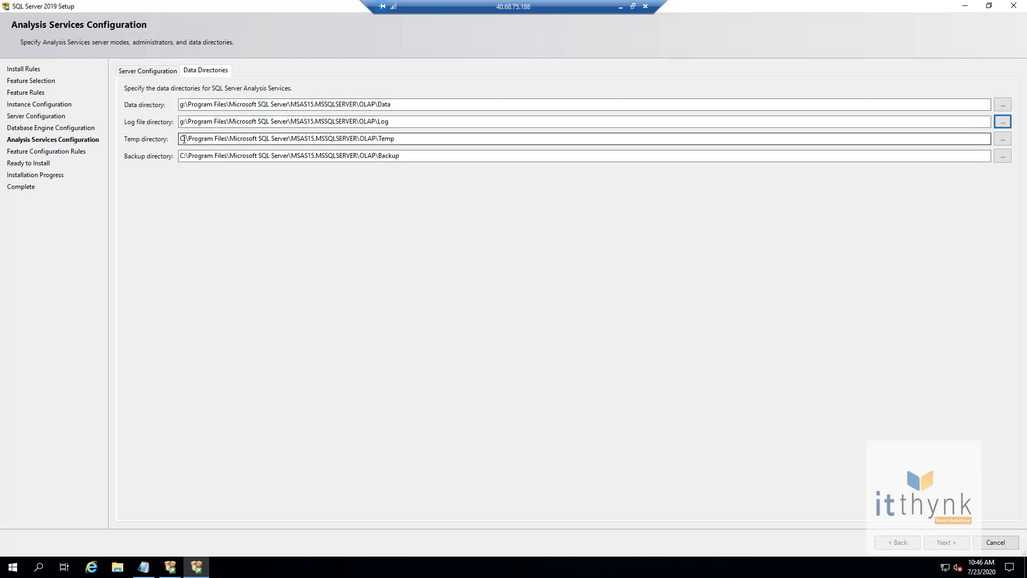
pyautogui.click(184, 139)
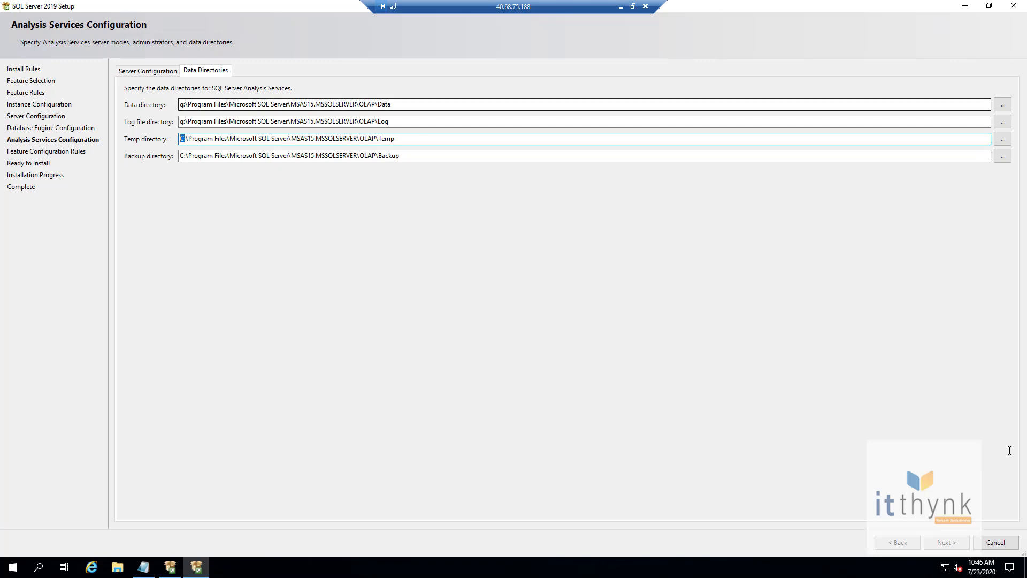
# Proceed to the installation summary, install SQL Server 2019 and close the setup wizard on completion
pyautogui.click(951, 546)
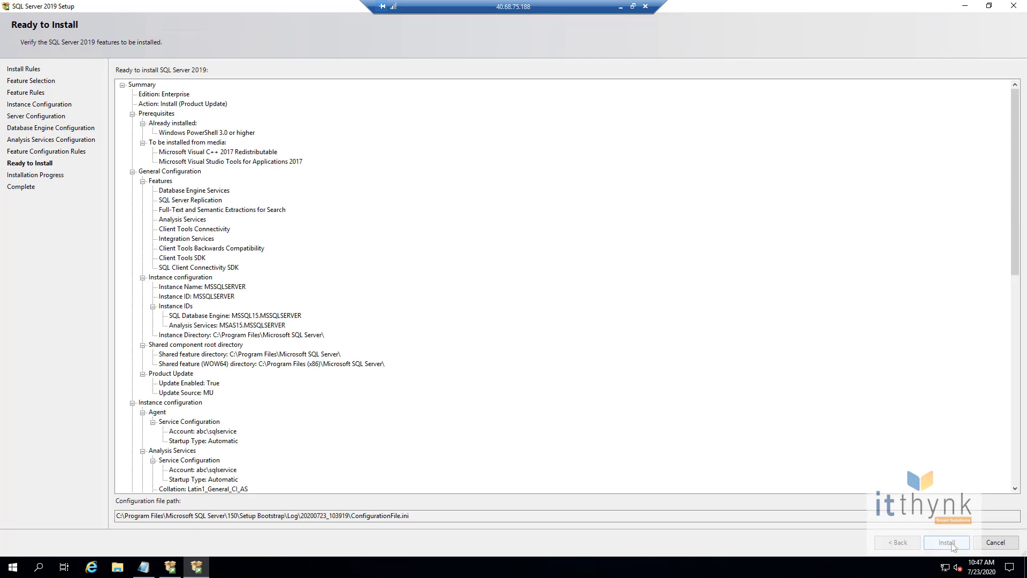
pyautogui.click(937, 542)
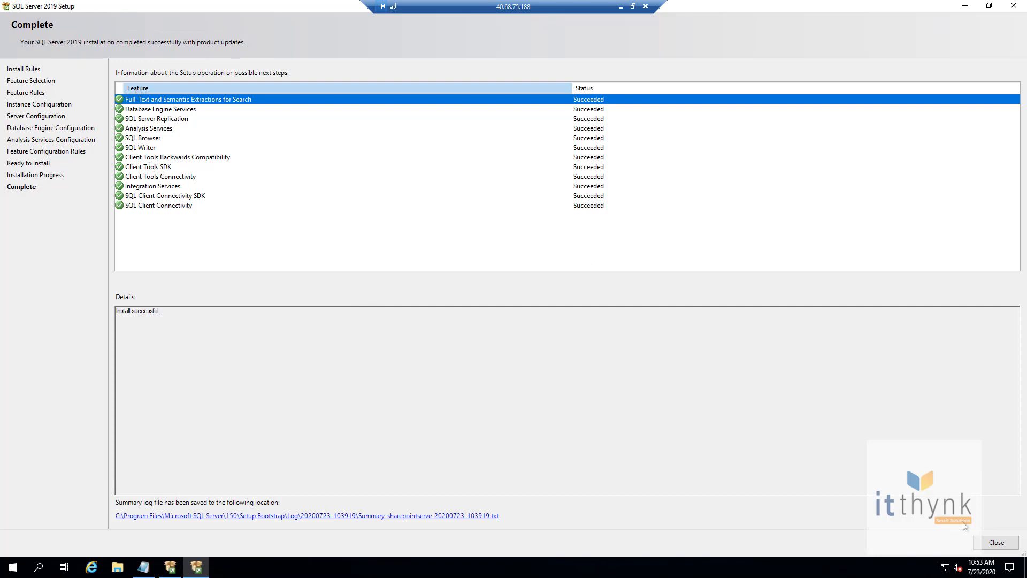
pyautogui.click(995, 542)
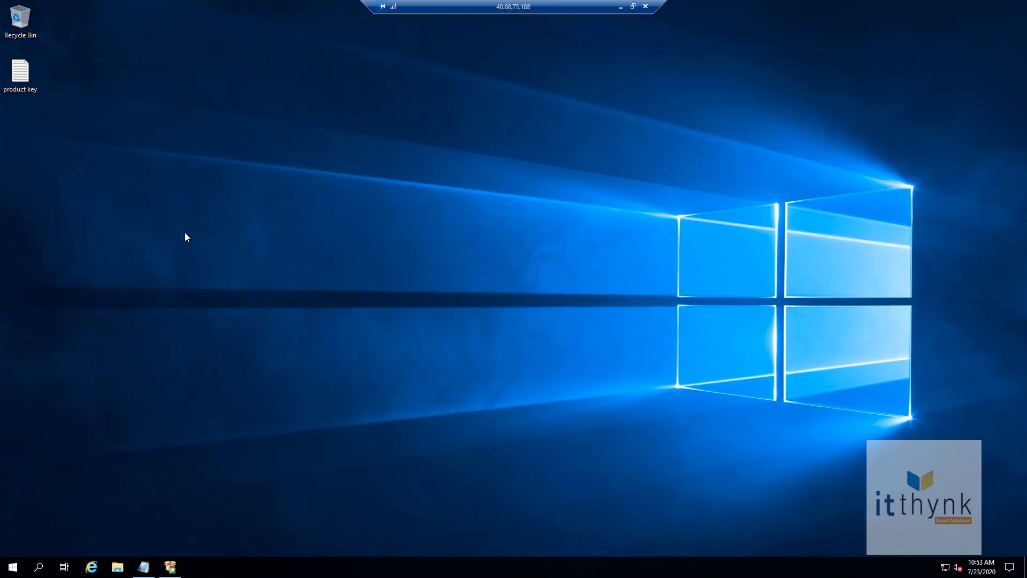
pyautogui.click(121, 568)
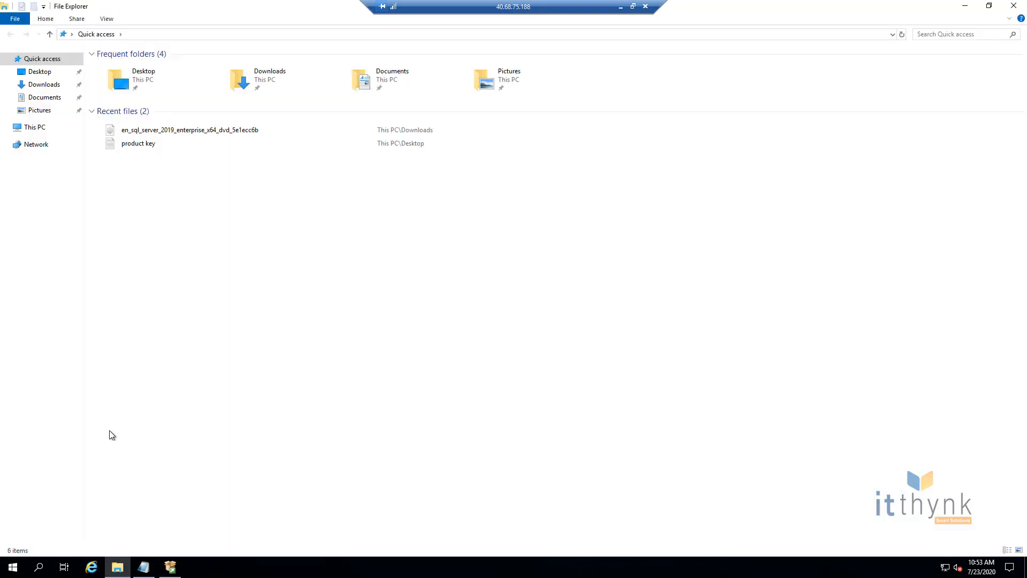
pyautogui.click(965, 6)
# Open a command prompt through the Run dialog with cmd and start entering the sqlcmd command
pyautogui.rightClick(12, 566)
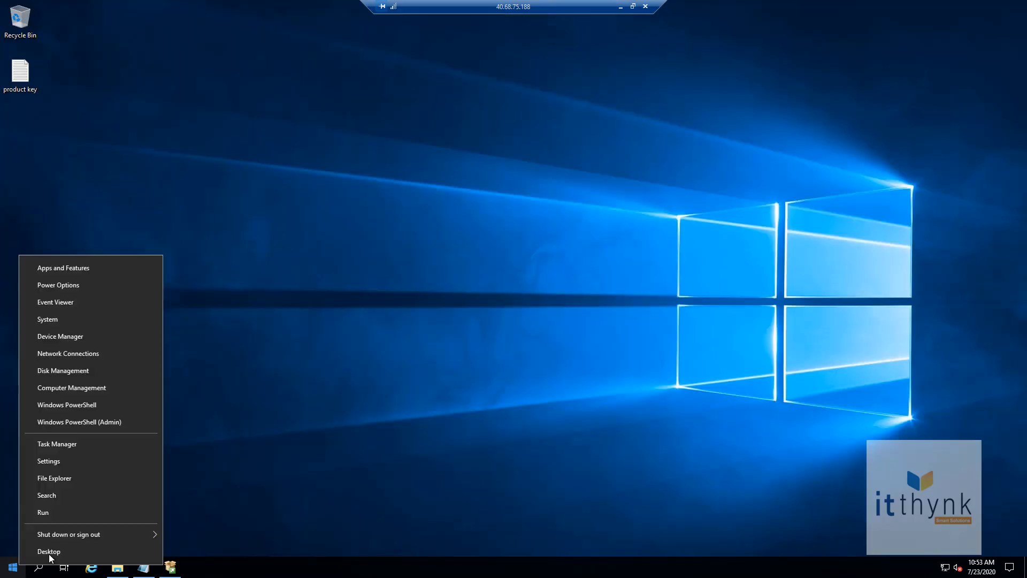
pyautogui.click(73, 506)
pyautogui.write('cmd')
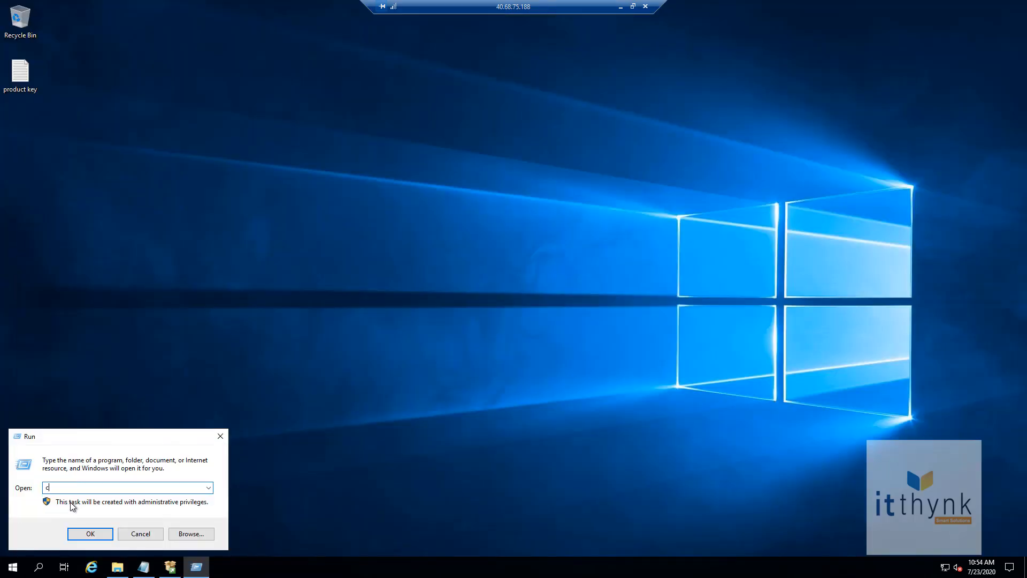
pyautogui.press('Return')
pyautogui.write('sql')
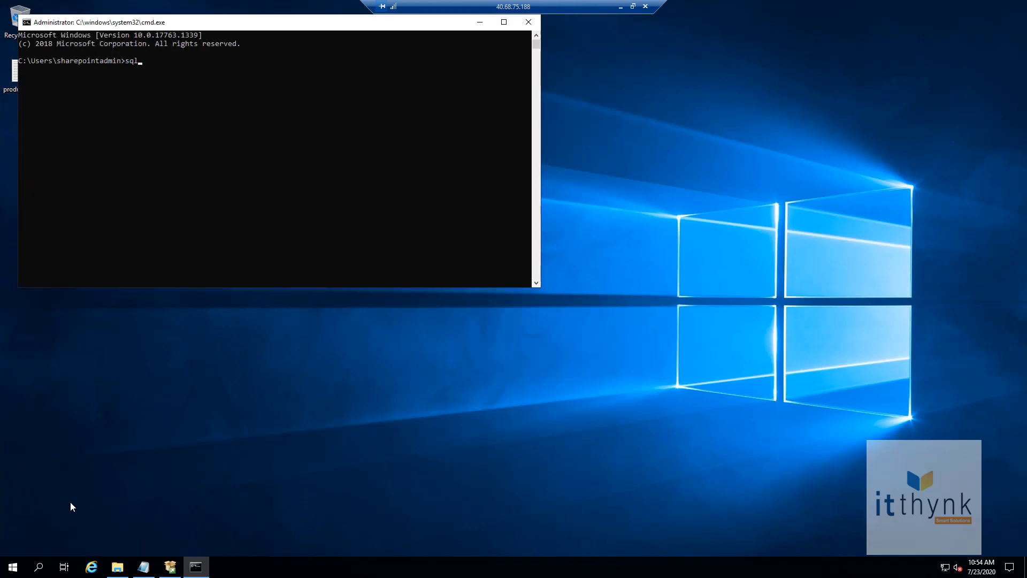
pyautogui.write('cmd')
# Set the command prompt's font size to 36 in its properties, keeping the Consolas font
pyautogui.click(26, 24)
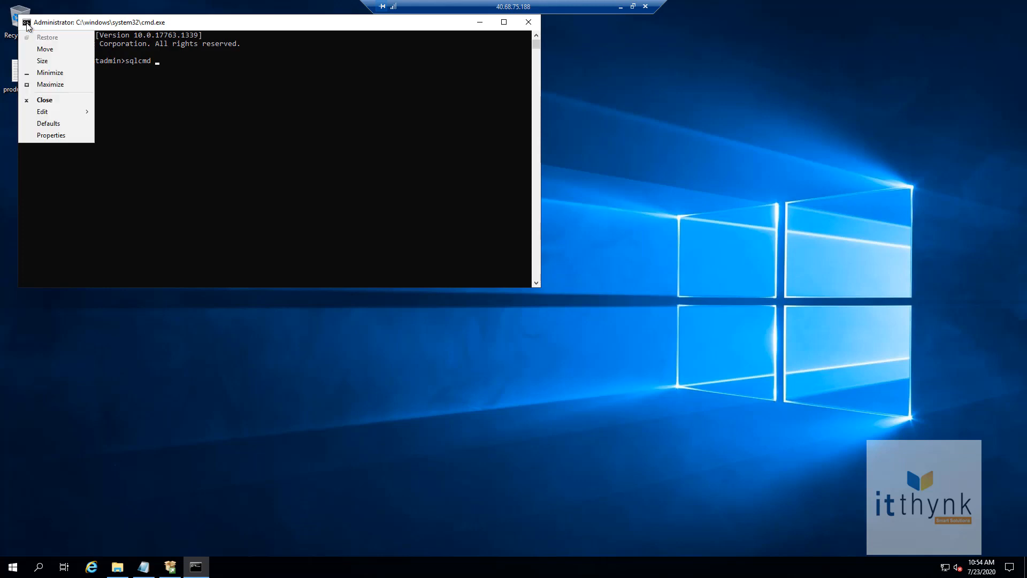
pyautogui.click(51, 135)
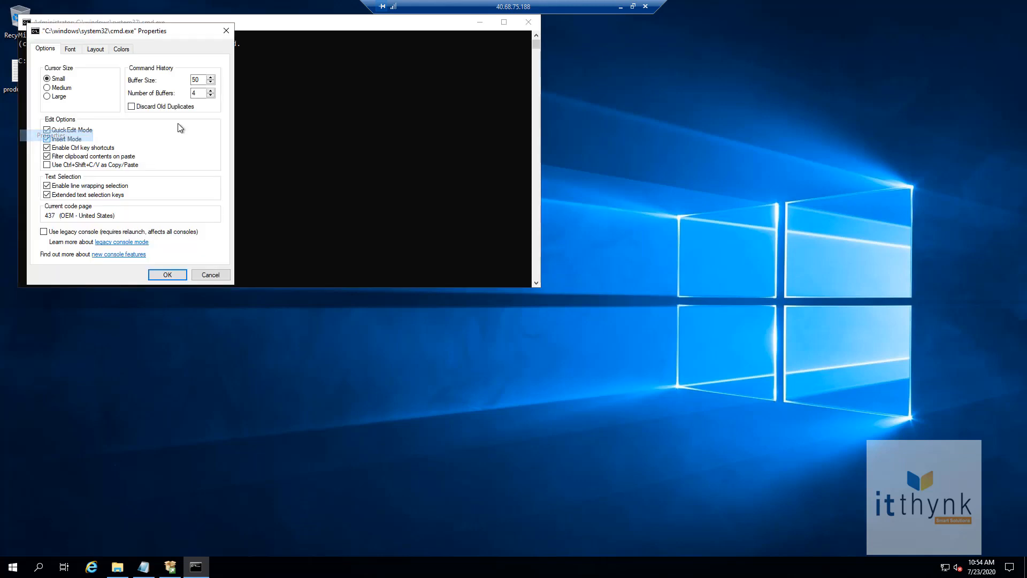
pyautogui.click(77, 50)
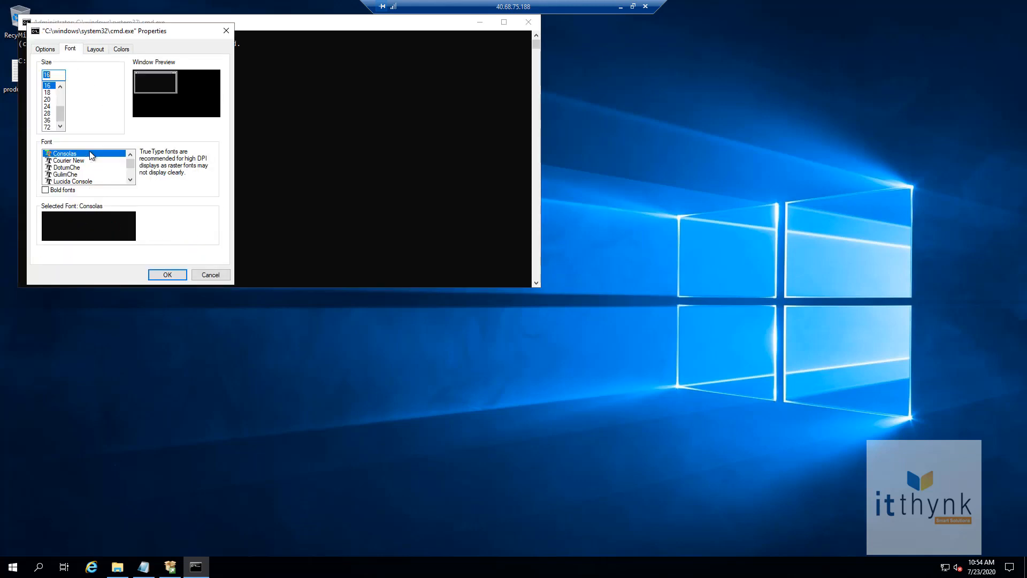
pyautogui.click(47, 120)
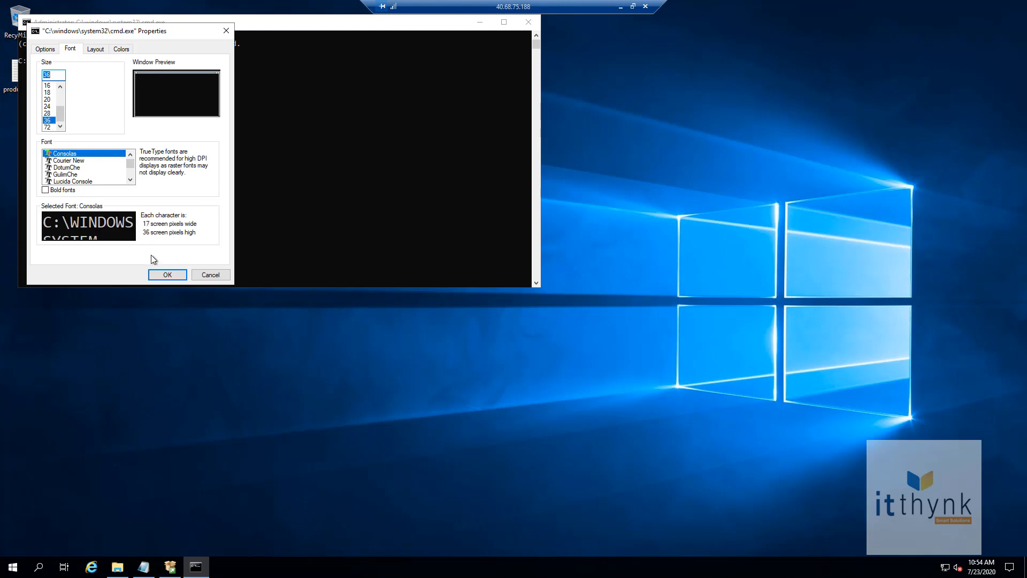
pyautogui.click(167, 274)
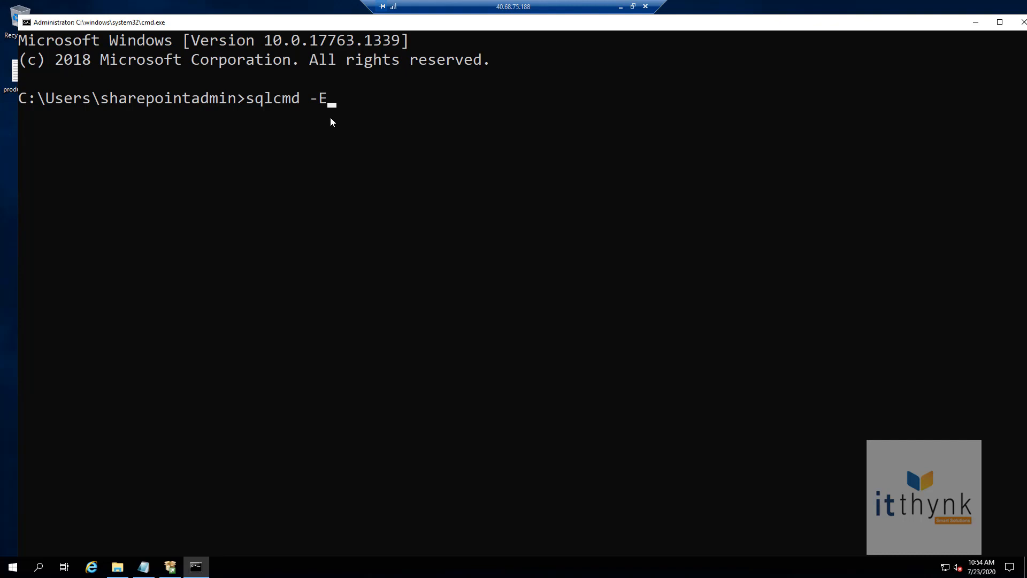
# Connect to the local SQL Server instance with sqlcmd -E and switch the database context to master
pyautogui.press('Return')
pyautogui.moveTo(311, 98); pyautogui.dragTo(332, 101)
pyautogui.click(323, 99)
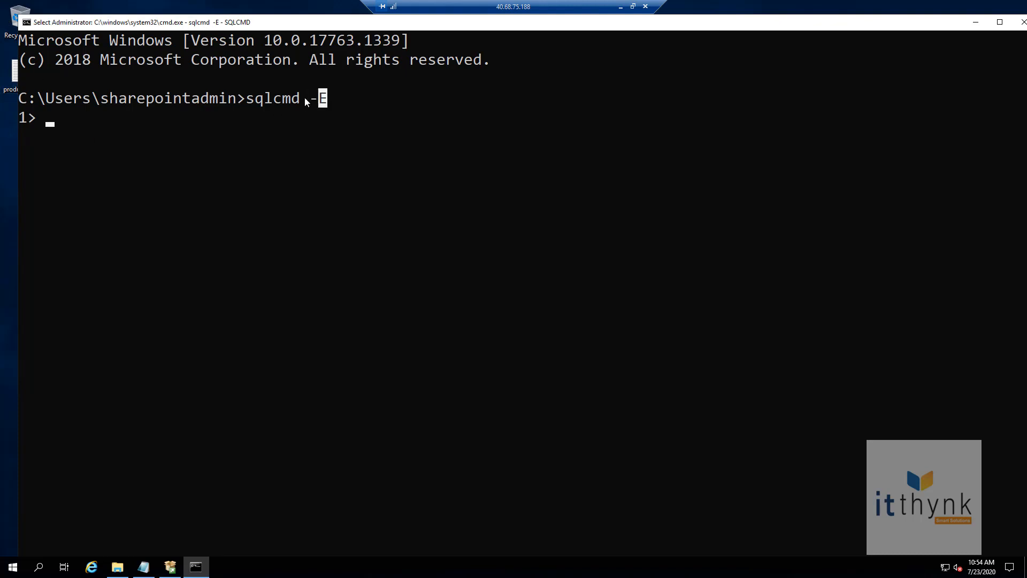
pyautogui.click(344, 105)
pyautogui.click(75, 123)
pyautogui.write('use master')
pyautogui.press('Return')
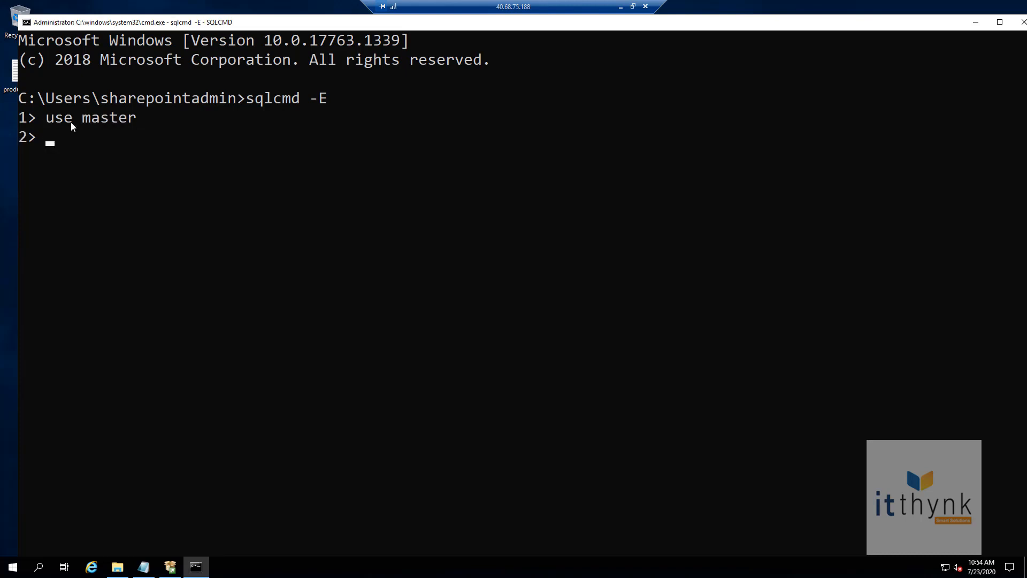
pyautogui.write('go')
pyautogui.press('Return')
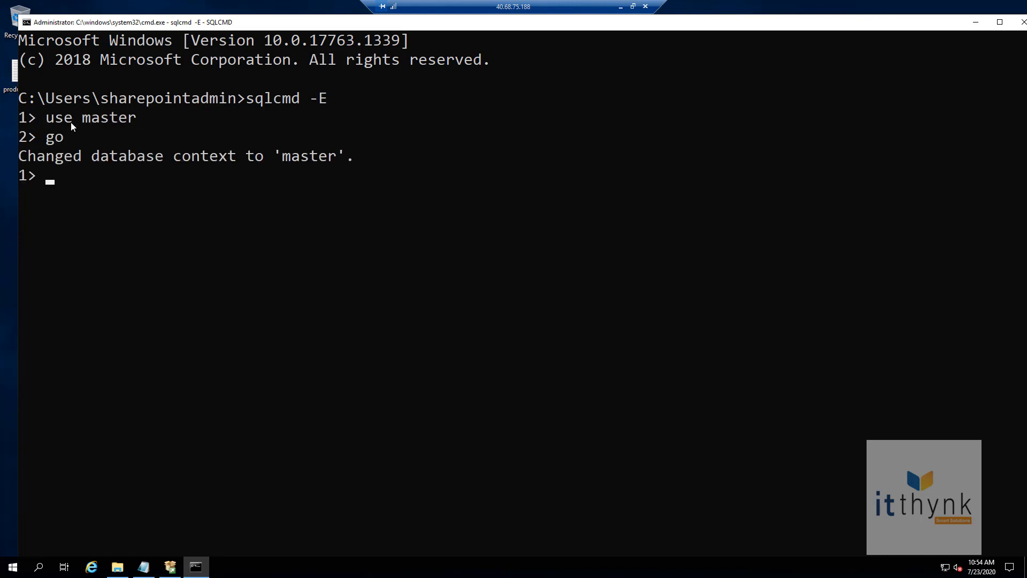
# Run the query "select * from sys.databases" to list the instance's databases
pyautogui.write('slect')
pyautogui.press('BackSpace')
pyautogui.press('BackSpace')
pyautogui.press('BackSpace')
pyautogui.press('BackSpace')
pyautogui.press('BackSpace')
pyautogui.write('select * from ')
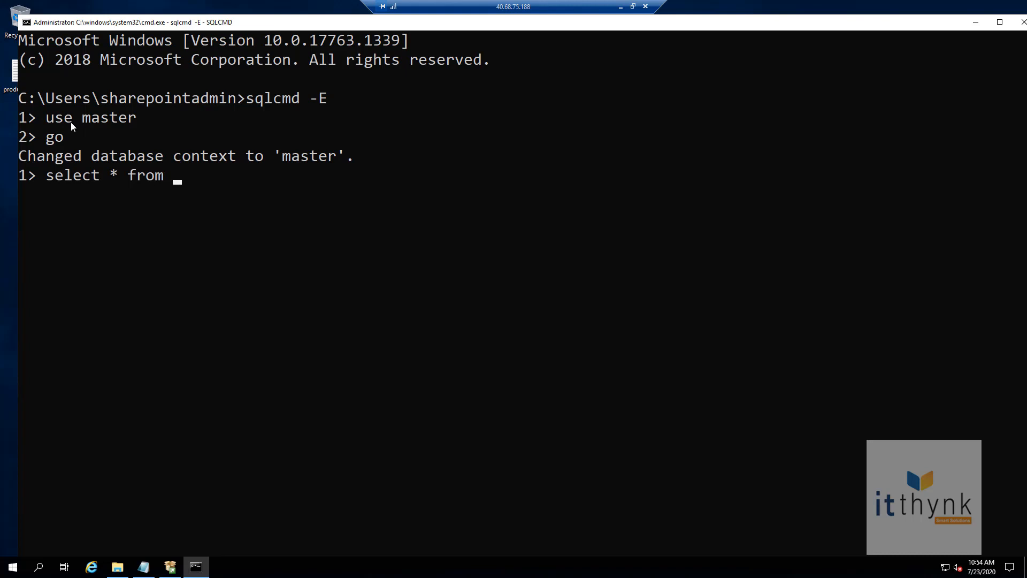
pyautogui.write('sys.databases')
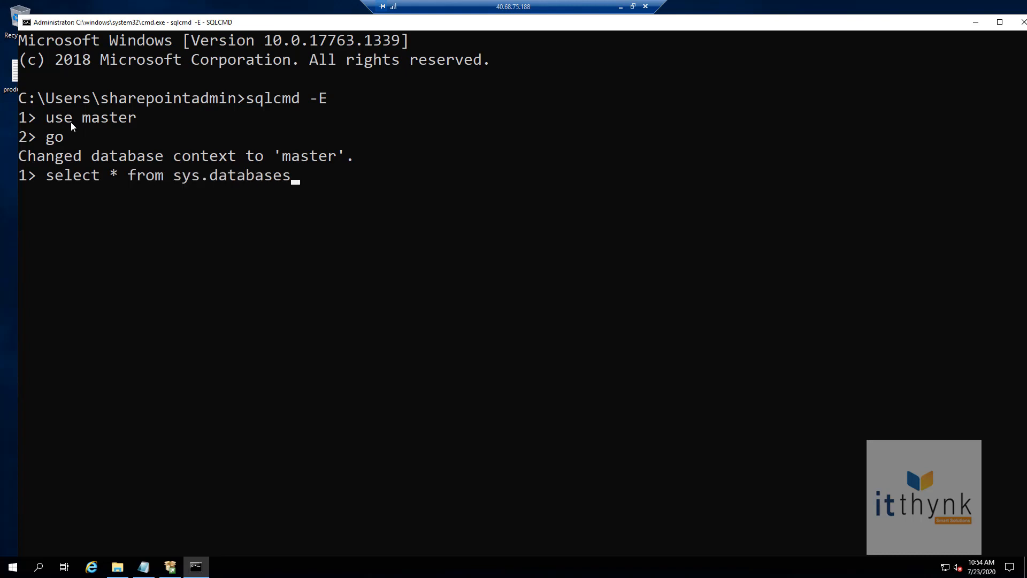
pyautogui.press('Return')
pyautogui.write('go')
pyautogui.press('Return')
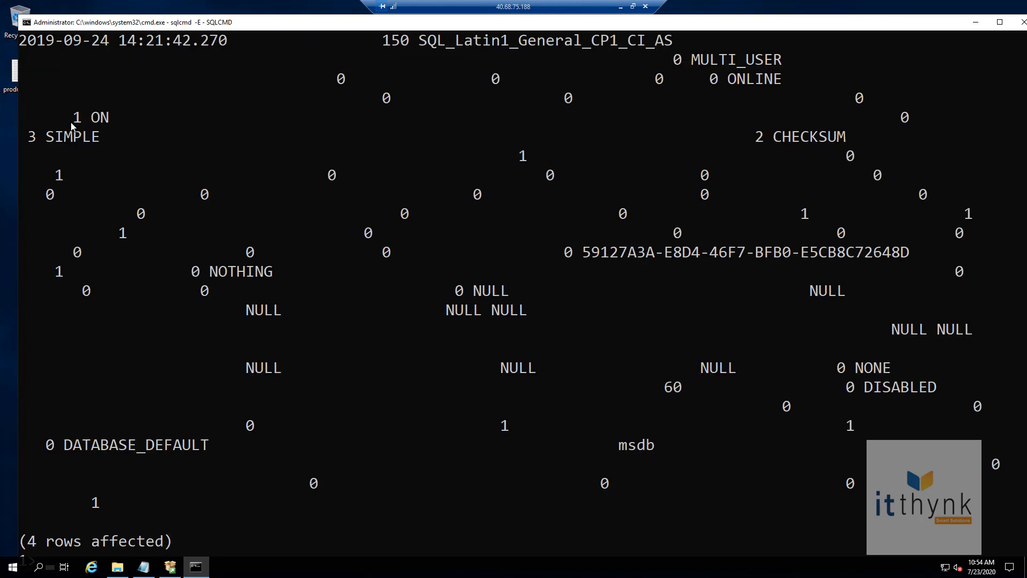
# Exit the sqlcmd session and close the command prompt
pyautogui.write('clea')
pyautogui.write('exit')
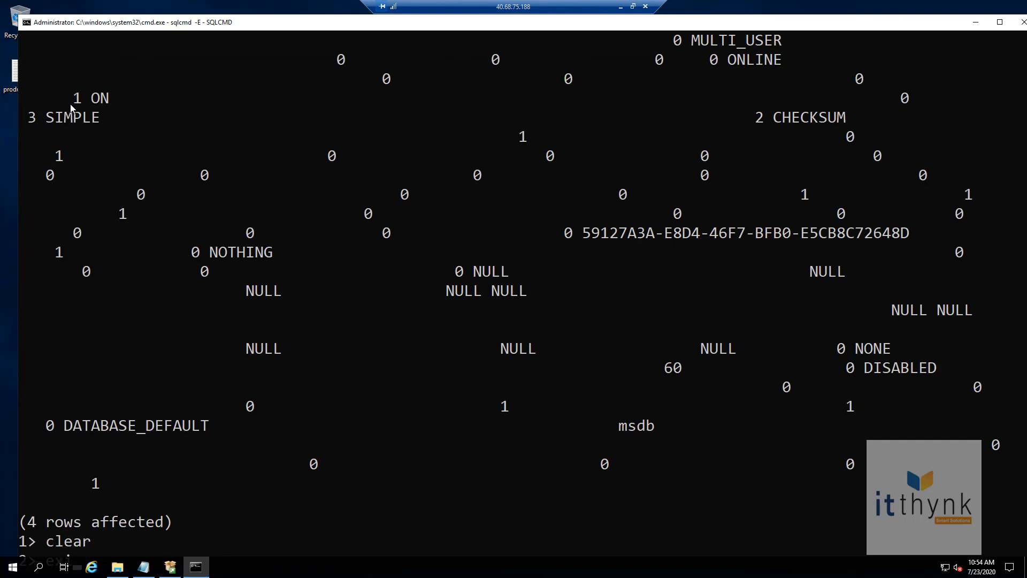
pyautogui.press('Return')
pyautogui.write('e')
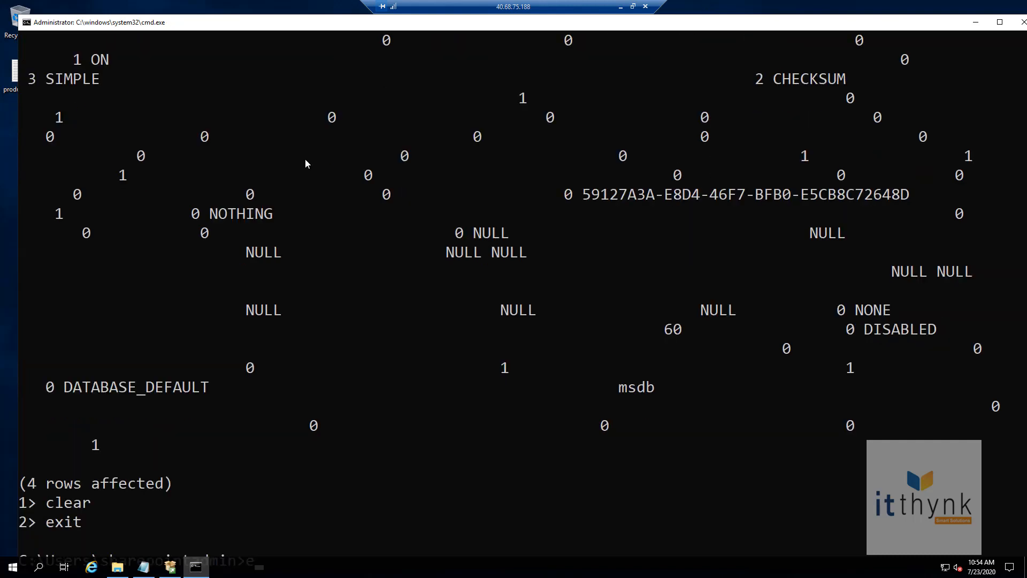
pyautogui.press('Return')
pyautogui.write('exit')
pyautogui.press('Return')
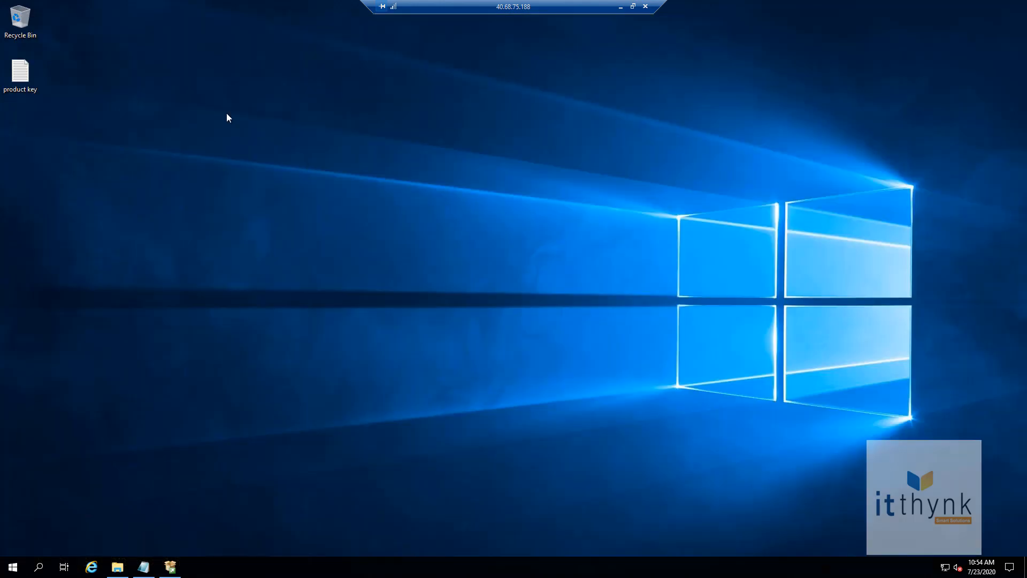
# Install SQL Server Management Studio 18.6 from SSMS-Setup-ENU in Downloads to the default location, and restart the server to complete setup
pyautogui.click(116, 568)
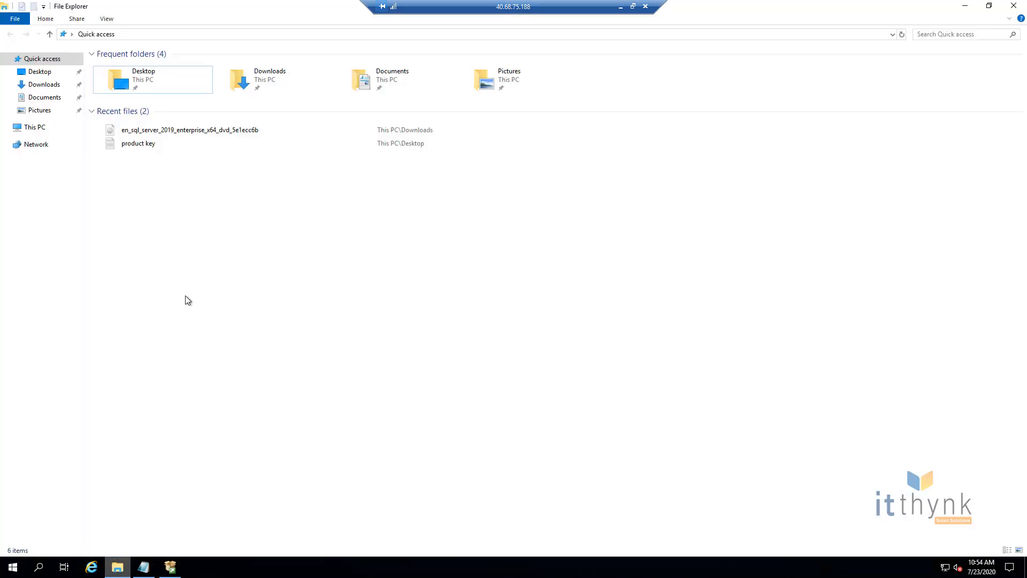
pyautogui.click(45, 85)
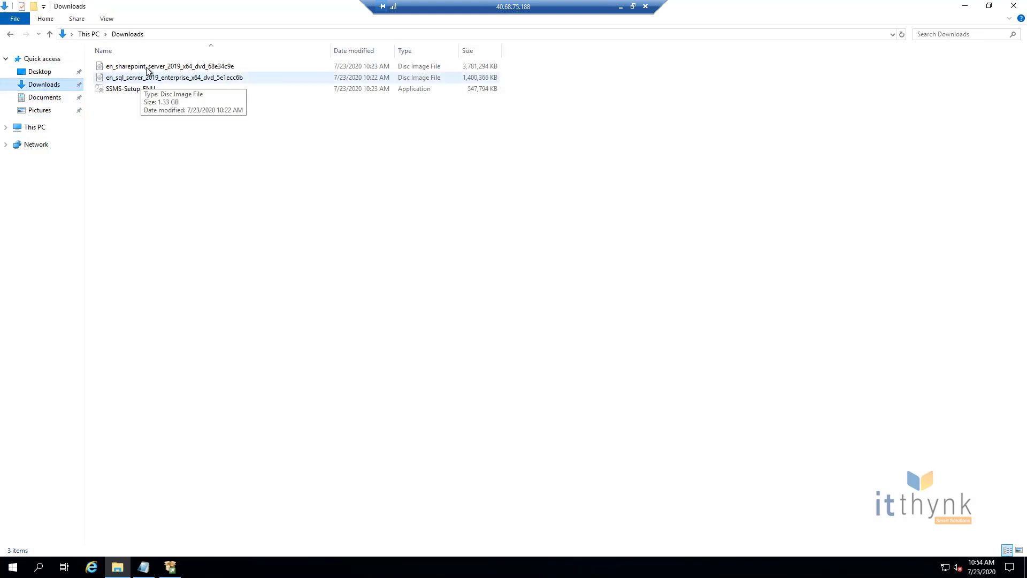
pyautogui.doubleClick(137, 91)
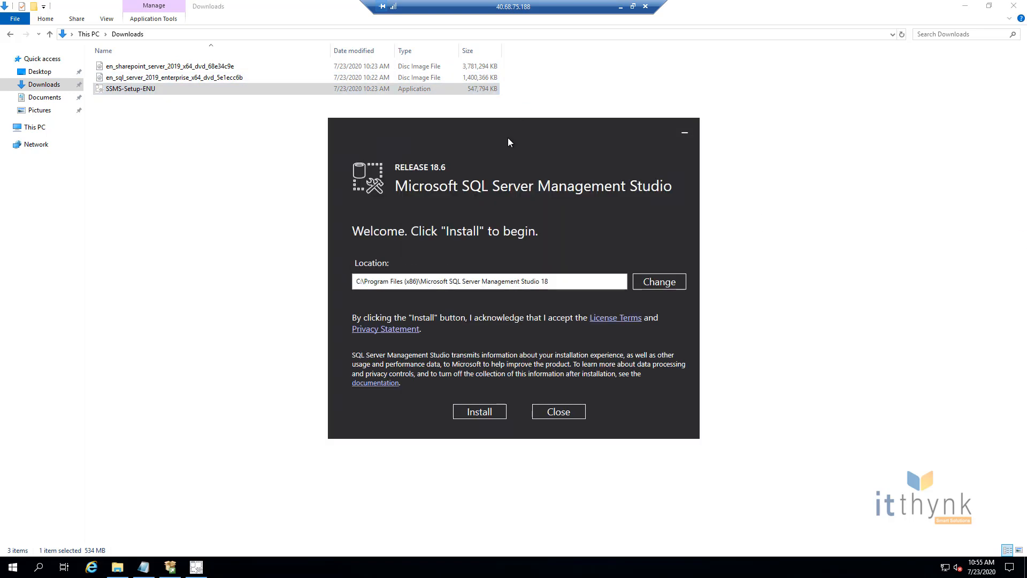
pyautogui.click(484, 412)
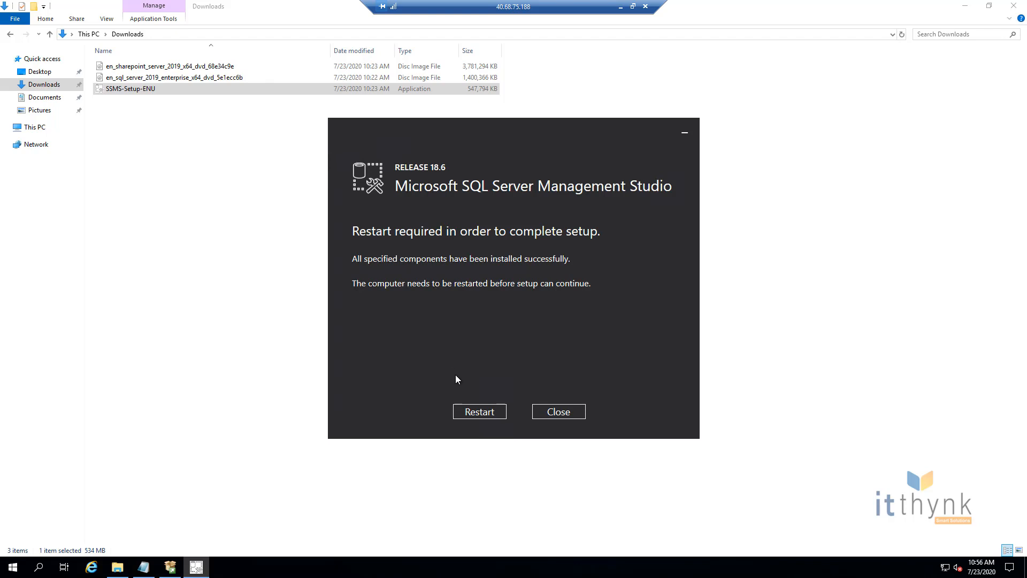
pyautogui.click(480, 411)
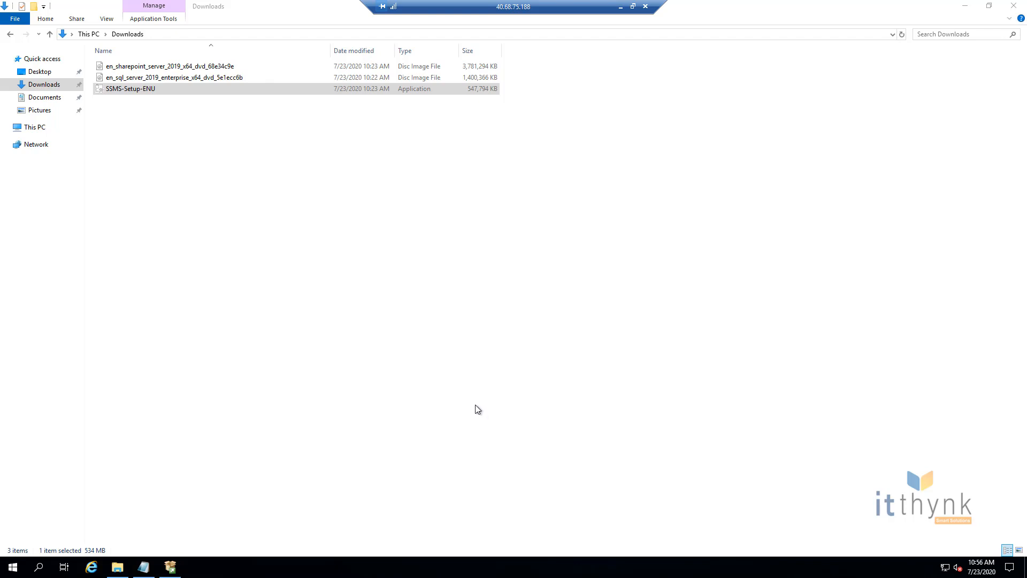